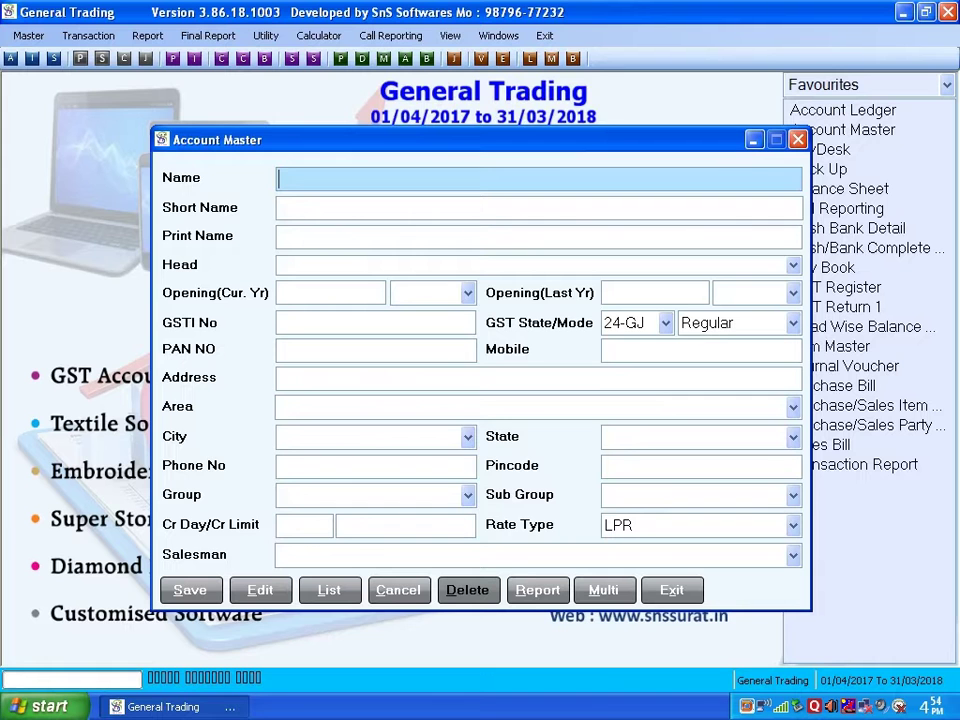
# Enter account name SnS Softwares and short name 001, keeping print name SnS Softwares
pyautogui.write('SnS Software')
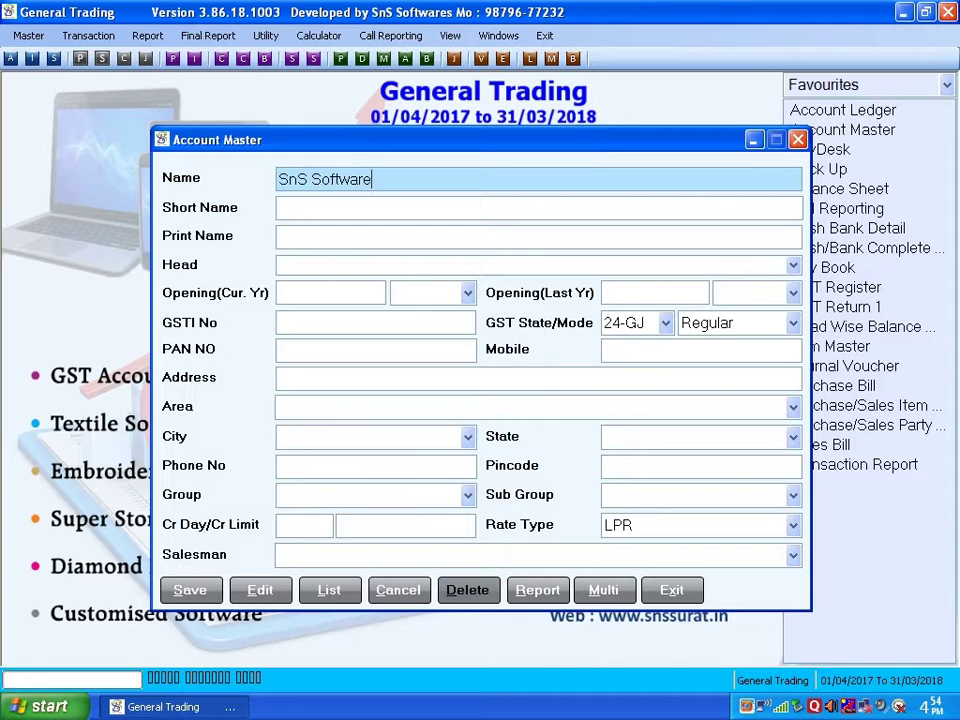
pyautogui.write('s')
pyautogui.press('Return')
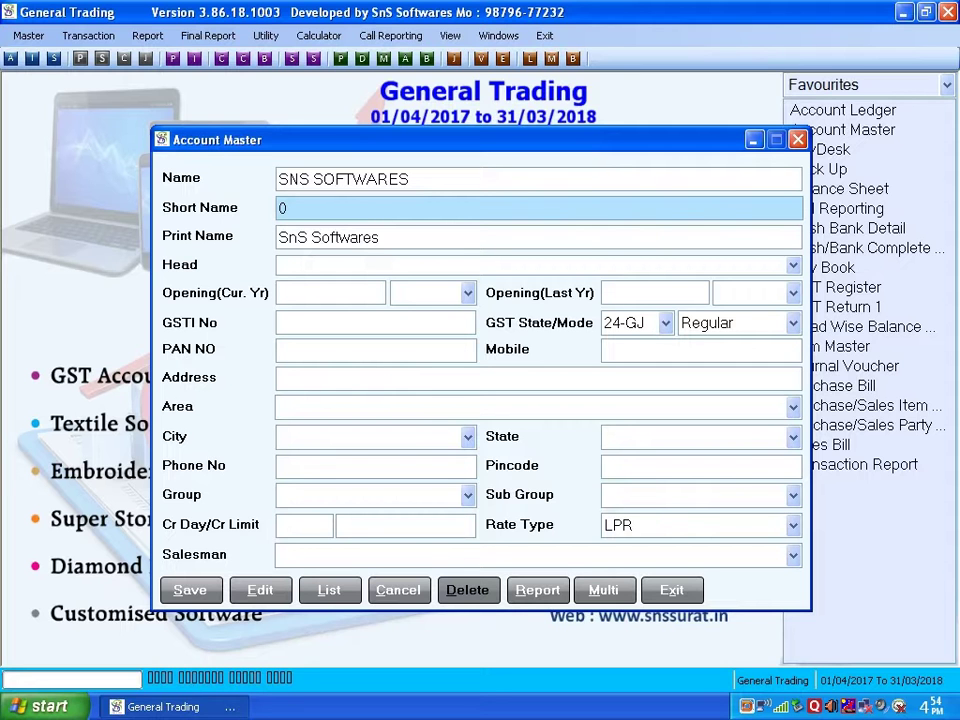
pyautogui.write('0')
pyautogui.press('Return')
pyautogui.press('Return')
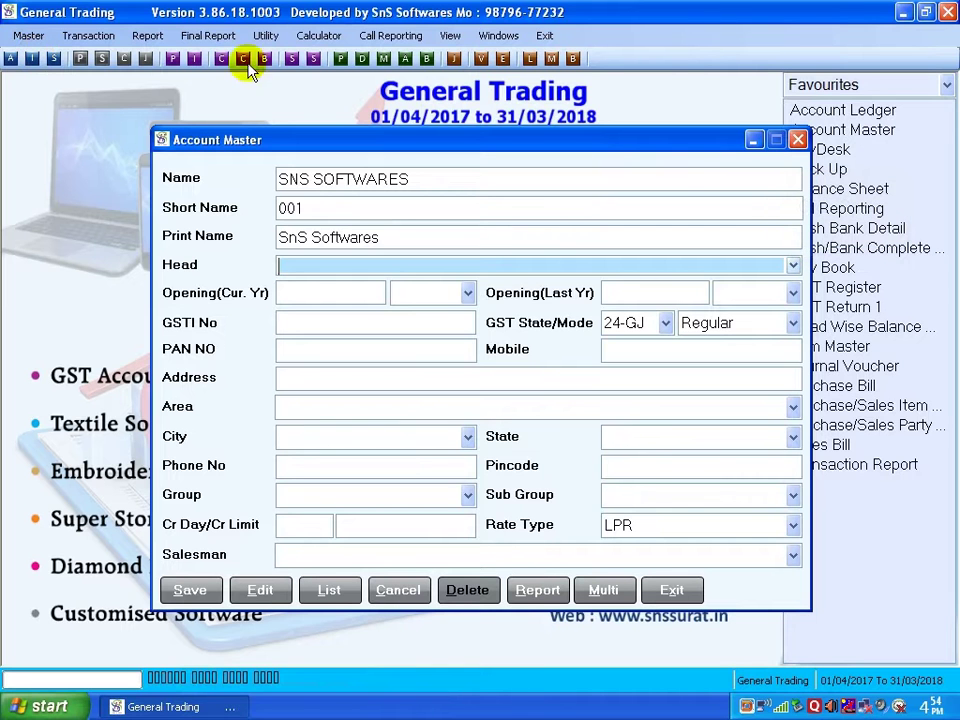
# Set the SNS SOFTWARES account head to Sundery Debitors instead of Sundery Creditors
pyautogui.click(791, 266)
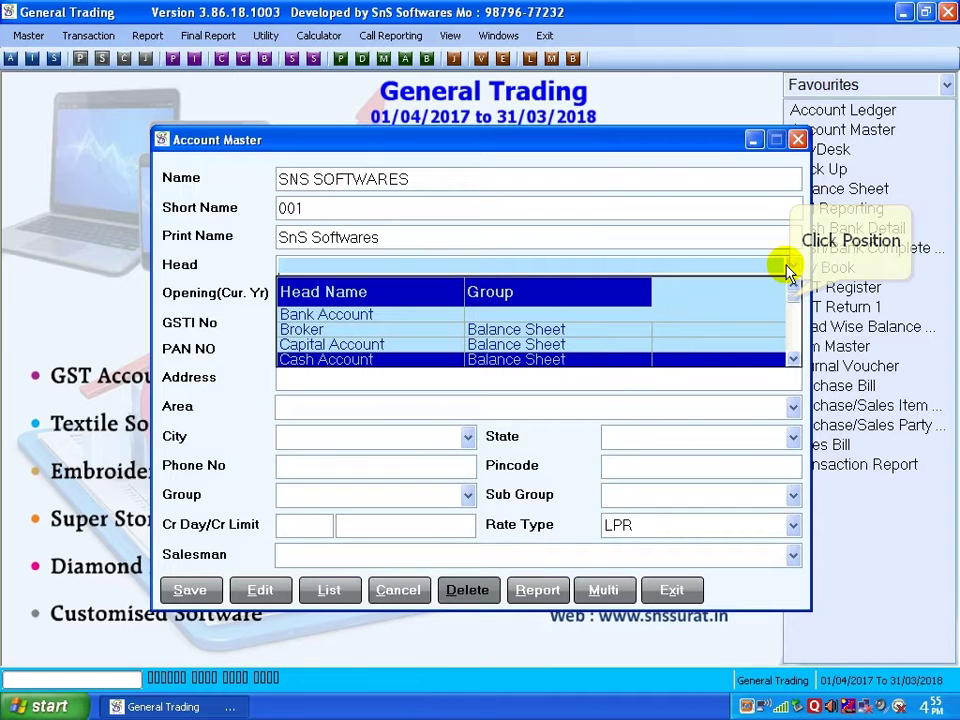
pyautogui.click(789, 300)
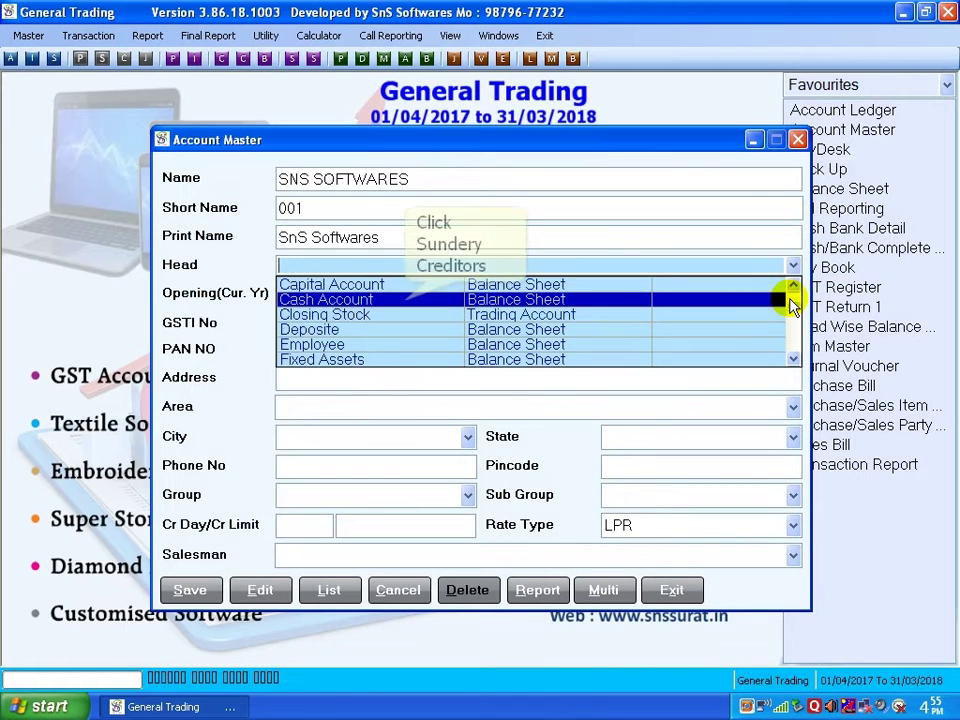
pyautogui.click(790, 302)
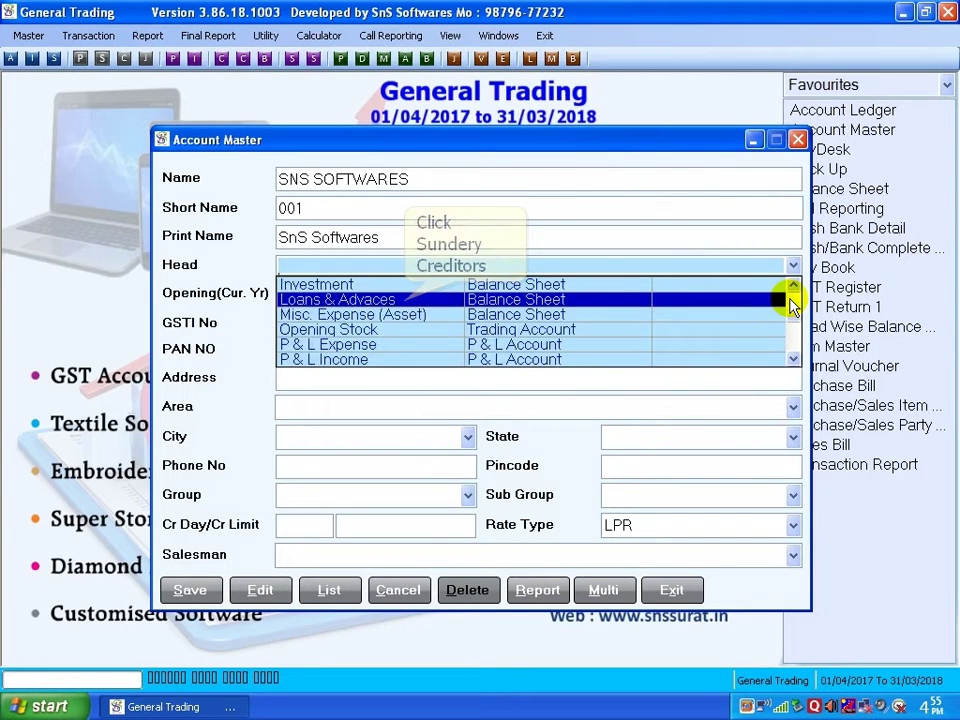
pyautogui.click(790, 300)
pyautogui.click(410, 344)
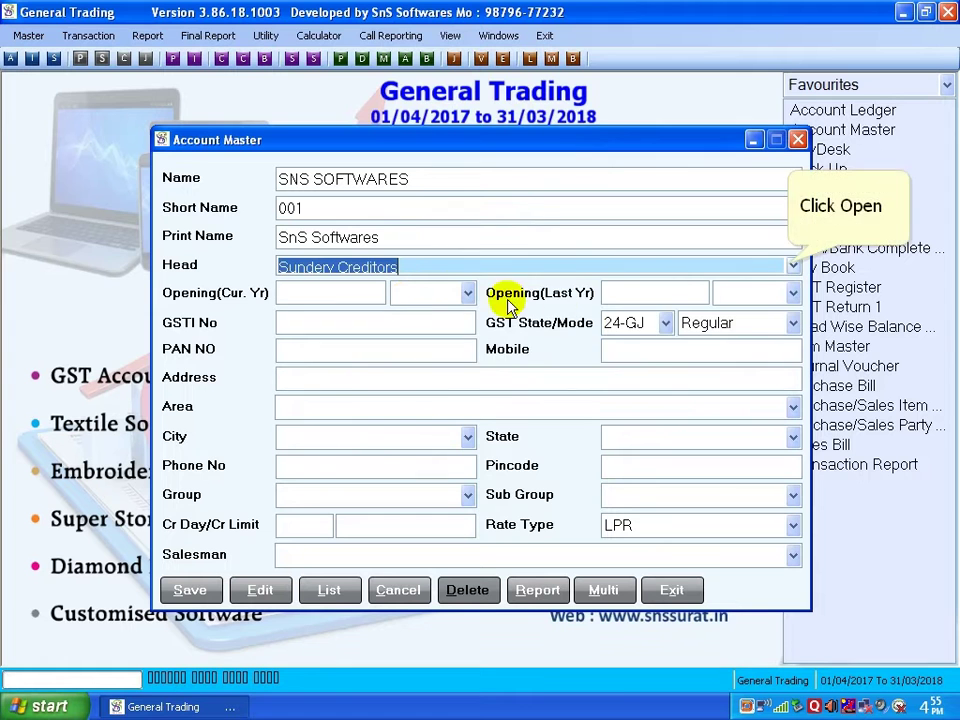
pyautogui.click(791, 264)
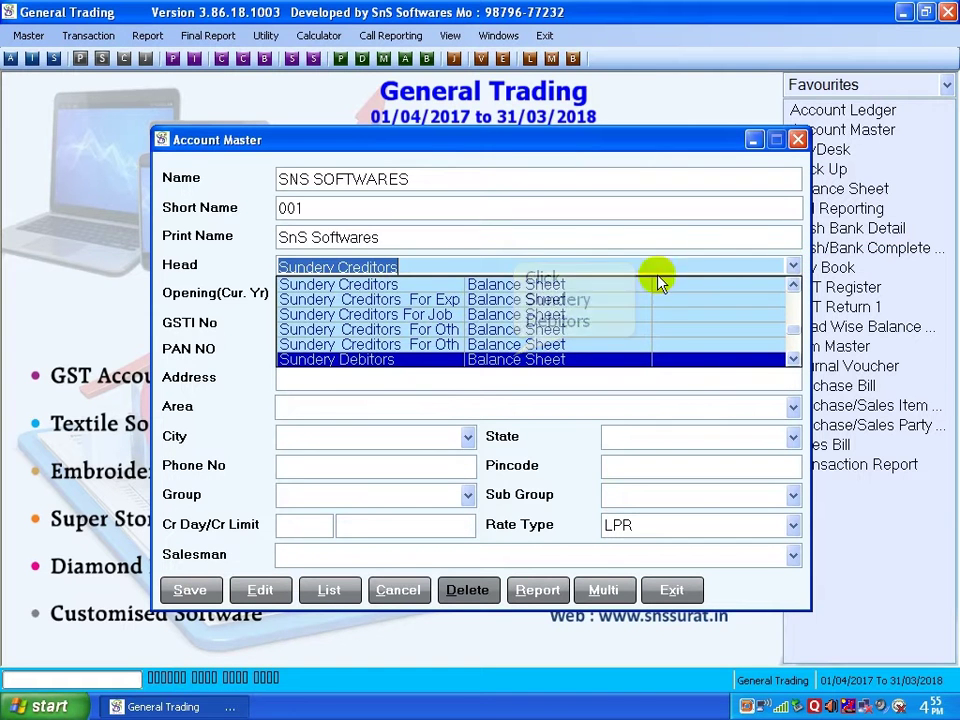
pyautogui.click(396, 268)
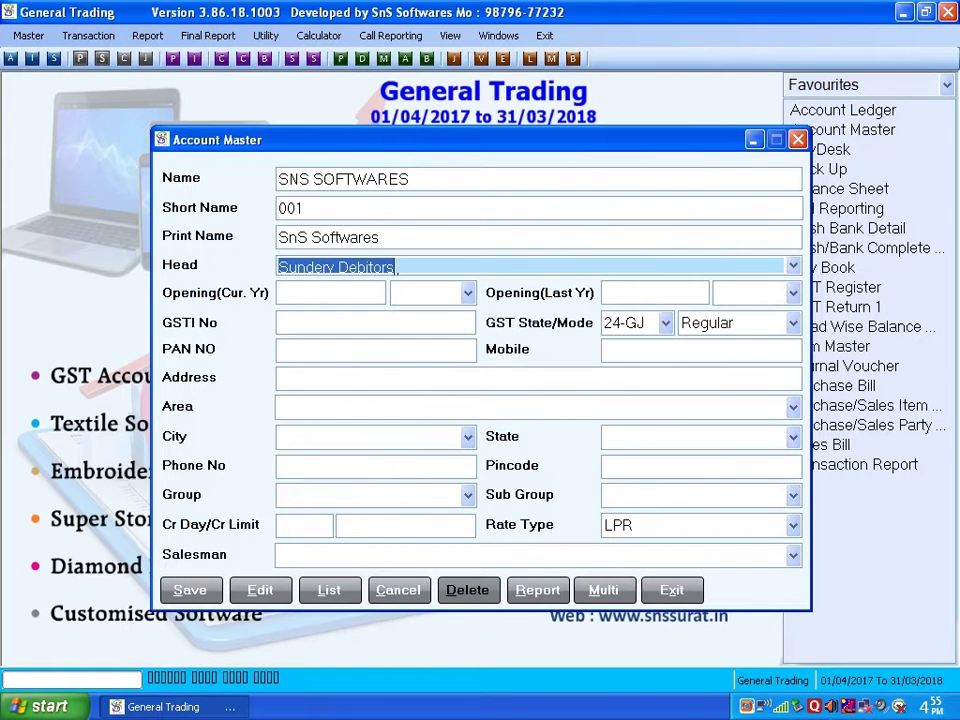
pyautogui.press('Return')
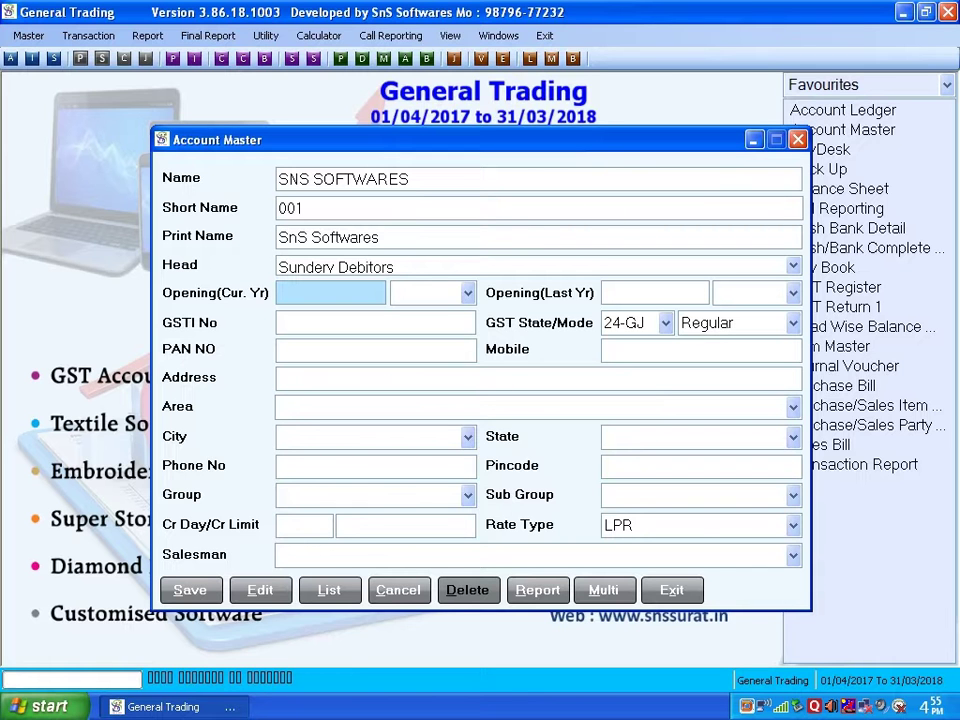
# Enter a 25000.00 Dr opening balance and the account's GST number
pyautogui.write('25000')
pyautogui.press('Return')
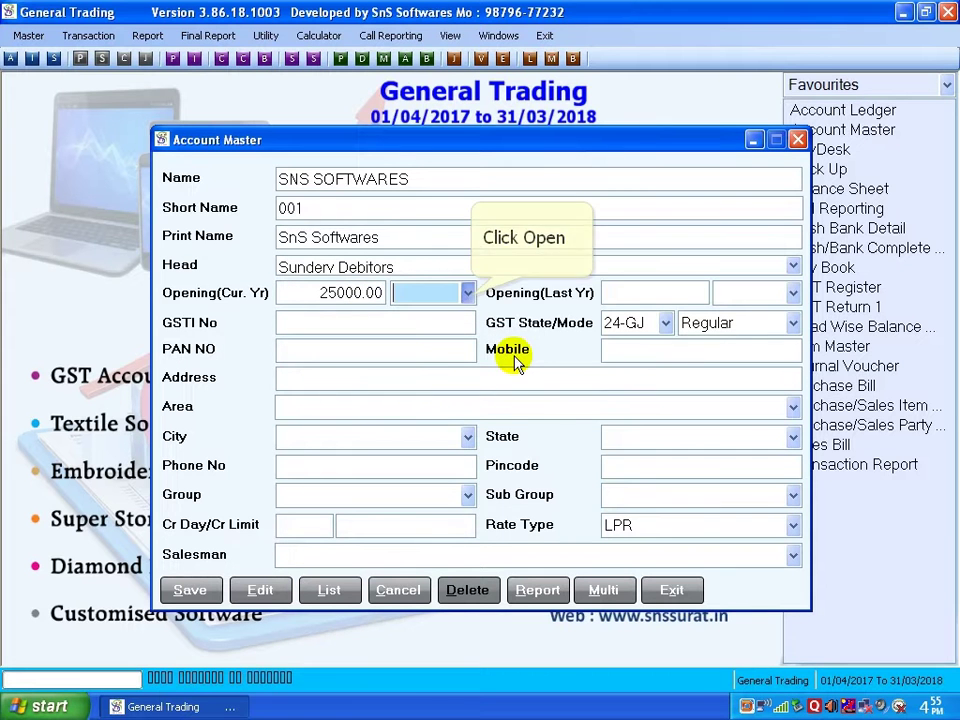
pyautogui.click(468, 294)
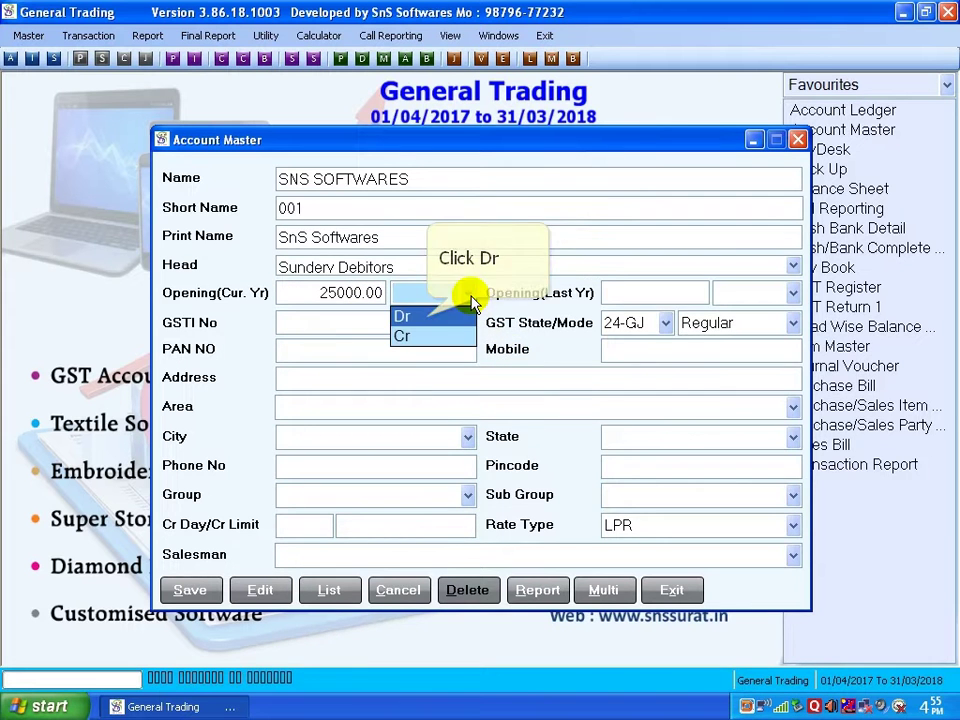
pyautogui.click(429, 318)
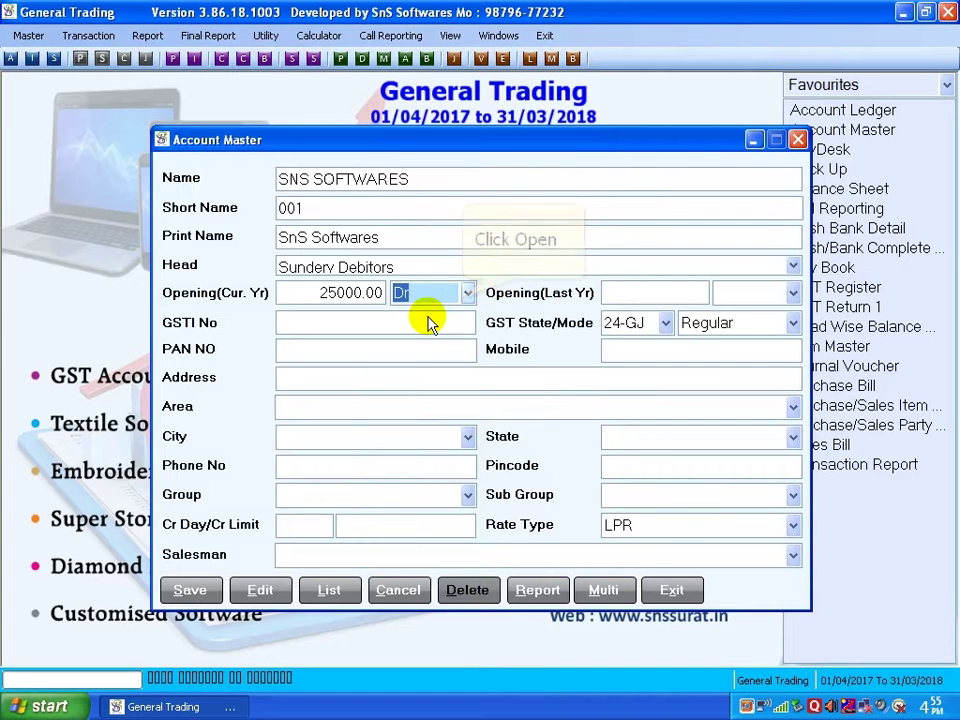
pyautogui.click(465, 295)
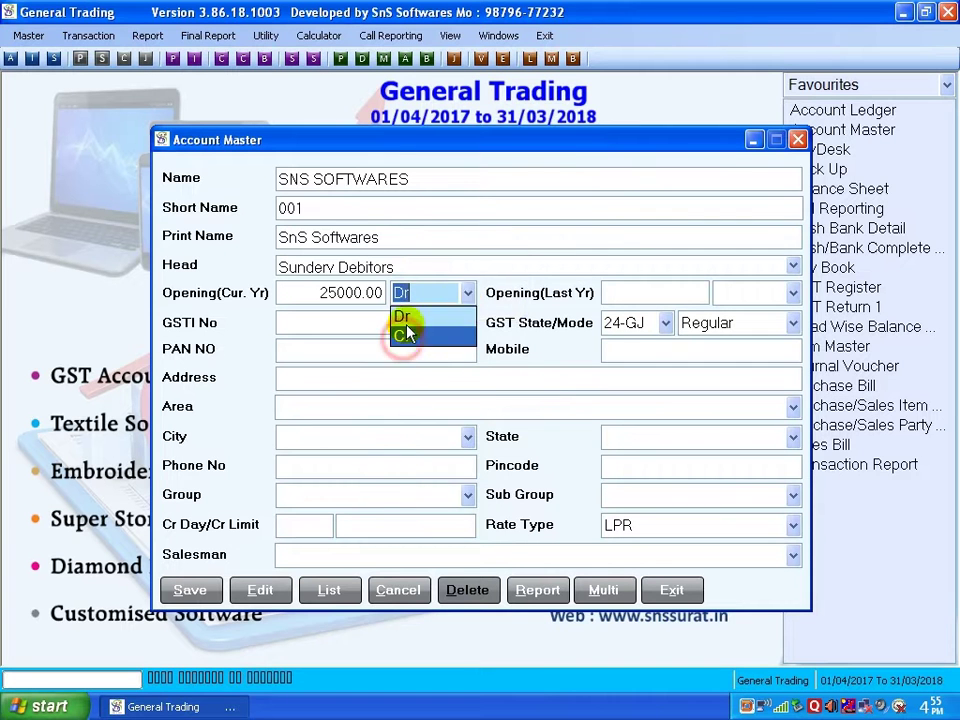
pyautogui.click(402, 336)
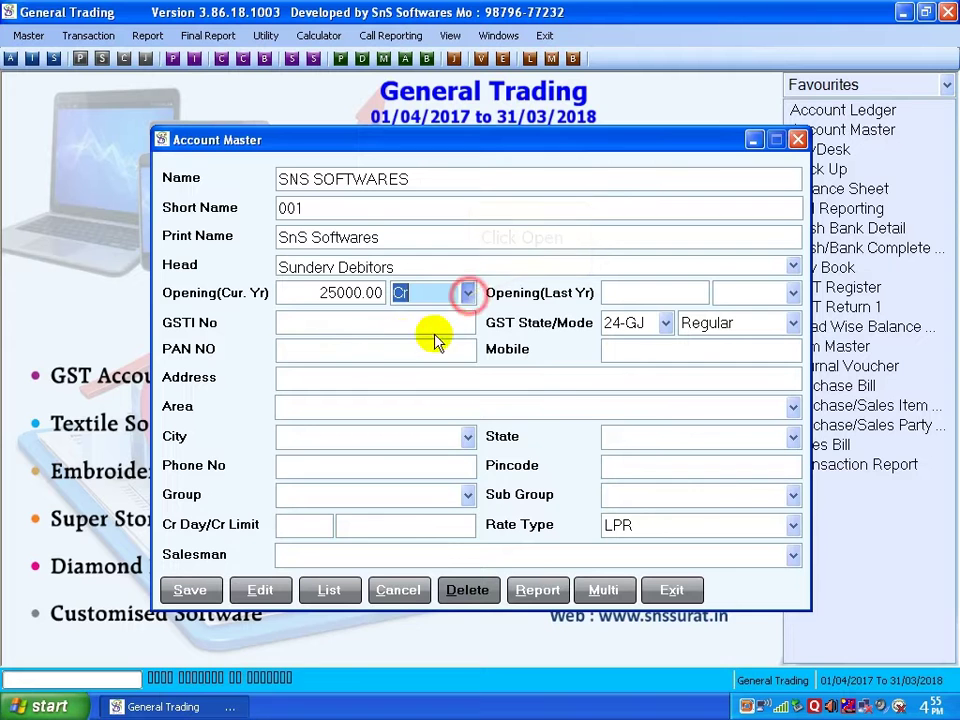
pyautogui.click(467, 293)
pyautogui.click(429, 316)
pyautogui.press('Return')
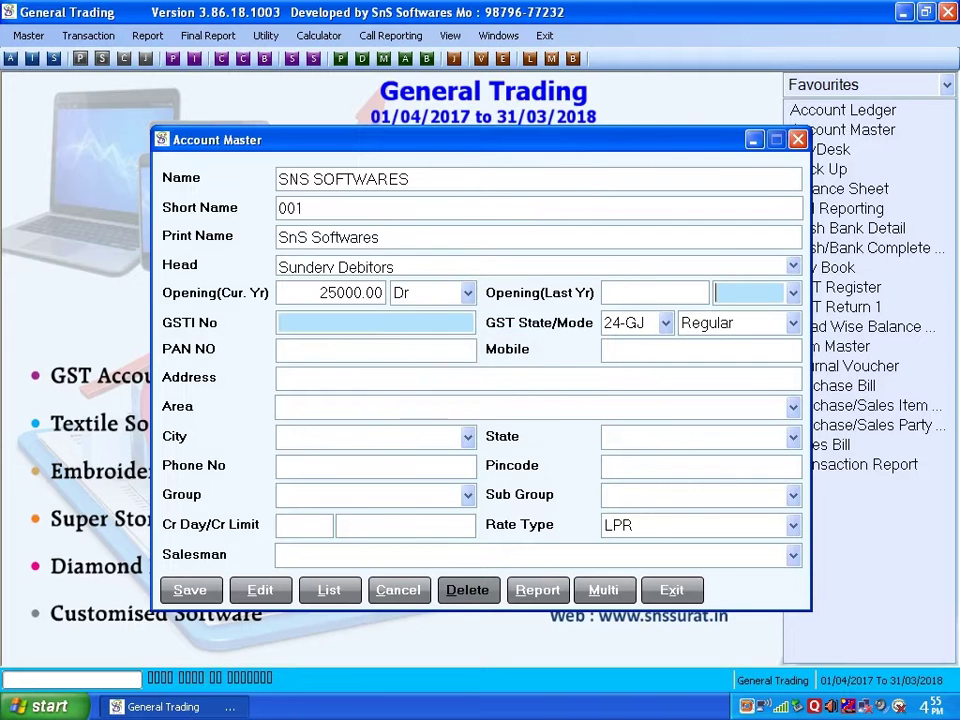
pyautogui.write('2')
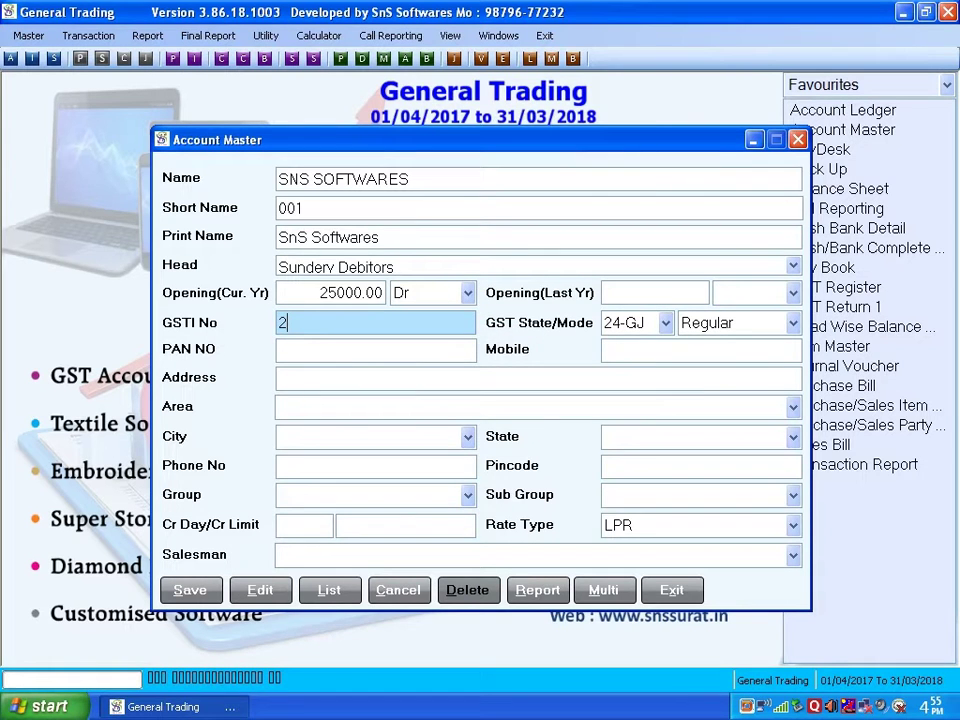
pyautogui.write('4AGDF125')
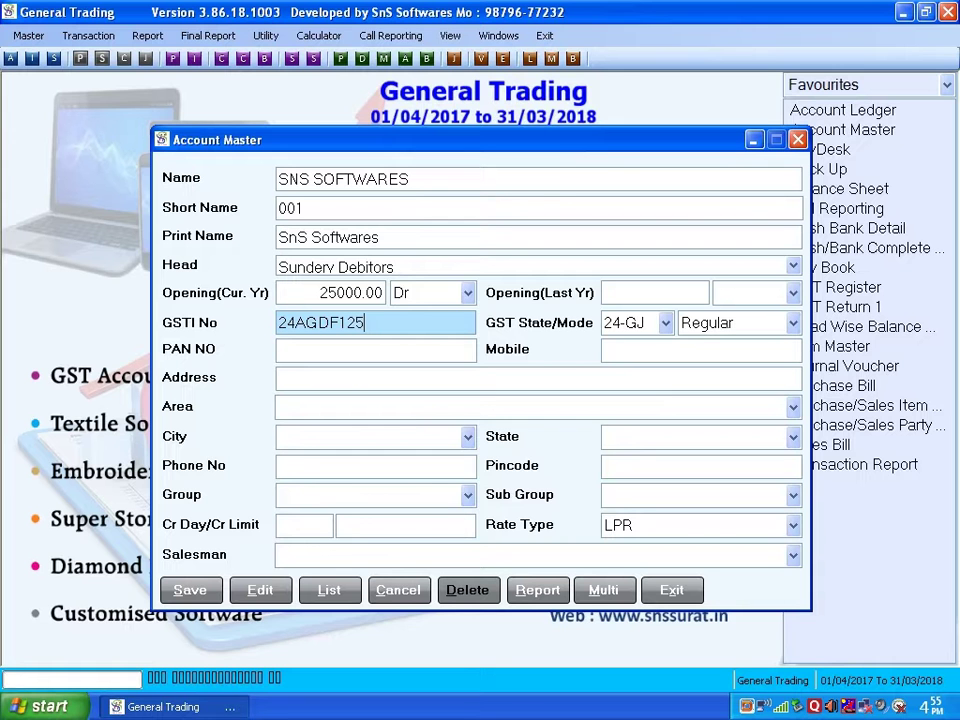
pyautogui.write('41ZM')
pyautogui.press('Return')
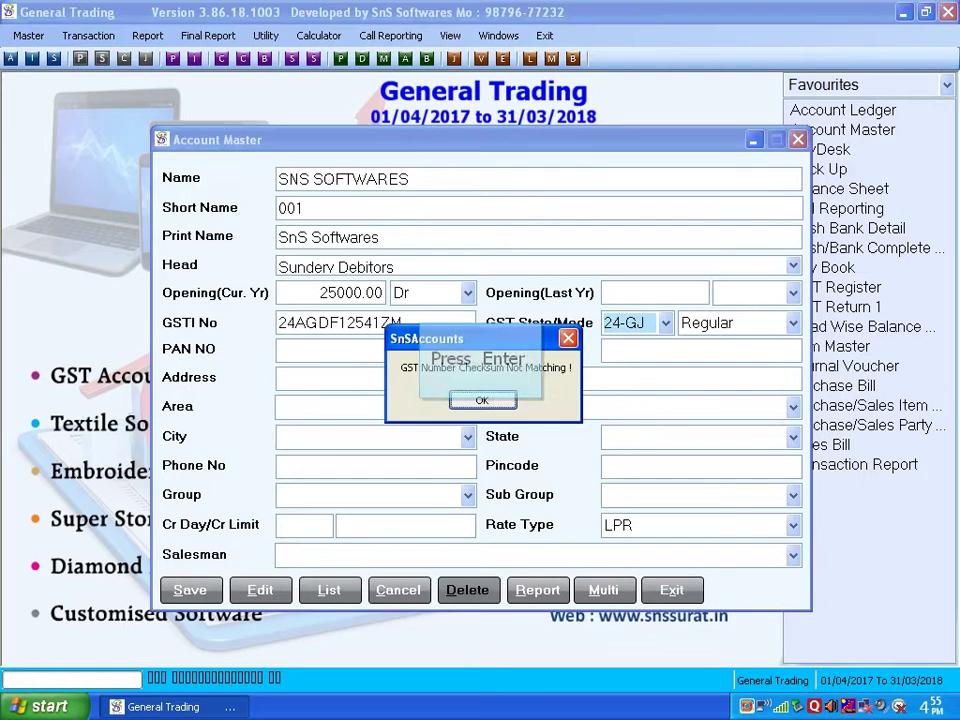
# Dismiss the GST checksum warning and set the GST state to 24-GJ
pyautogui.press('Return')
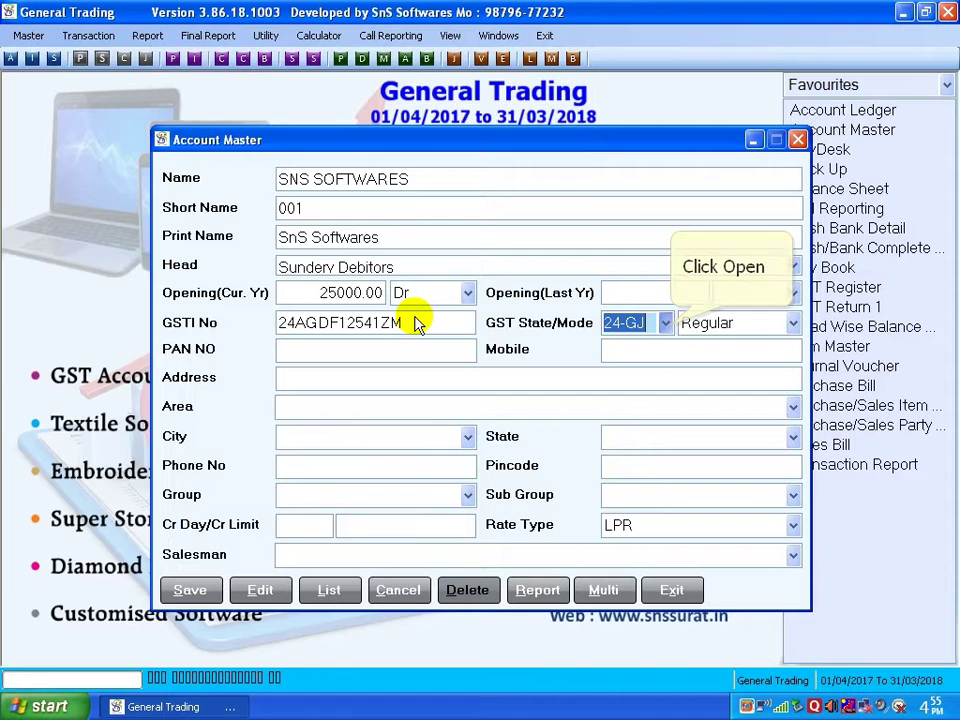
pyautogui.click(665, 322)
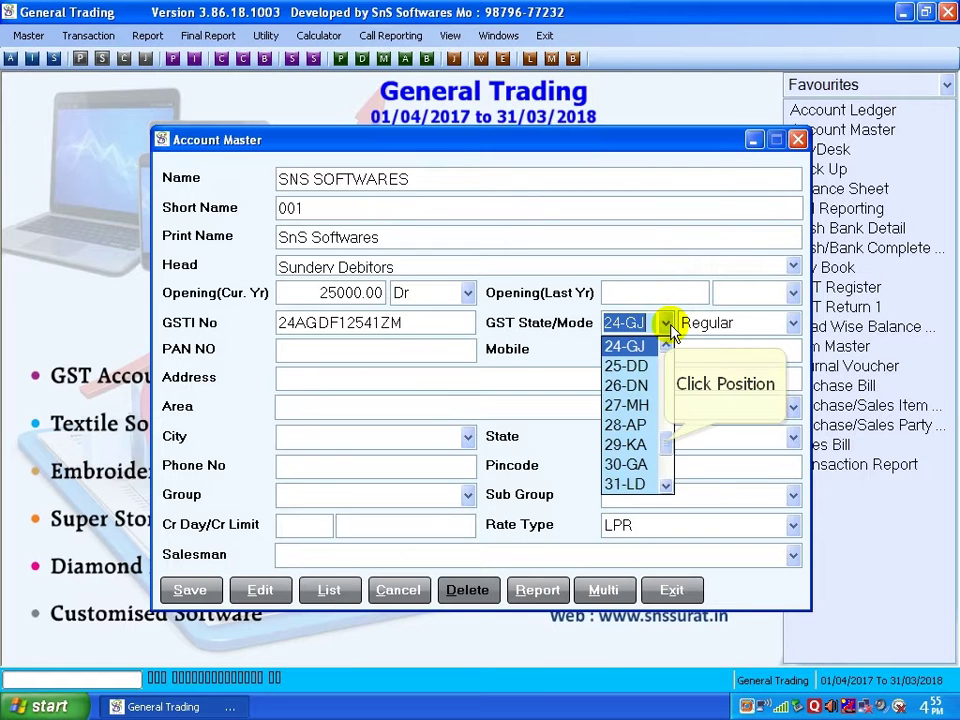
pyautogui.scroll(2, 668, 450)
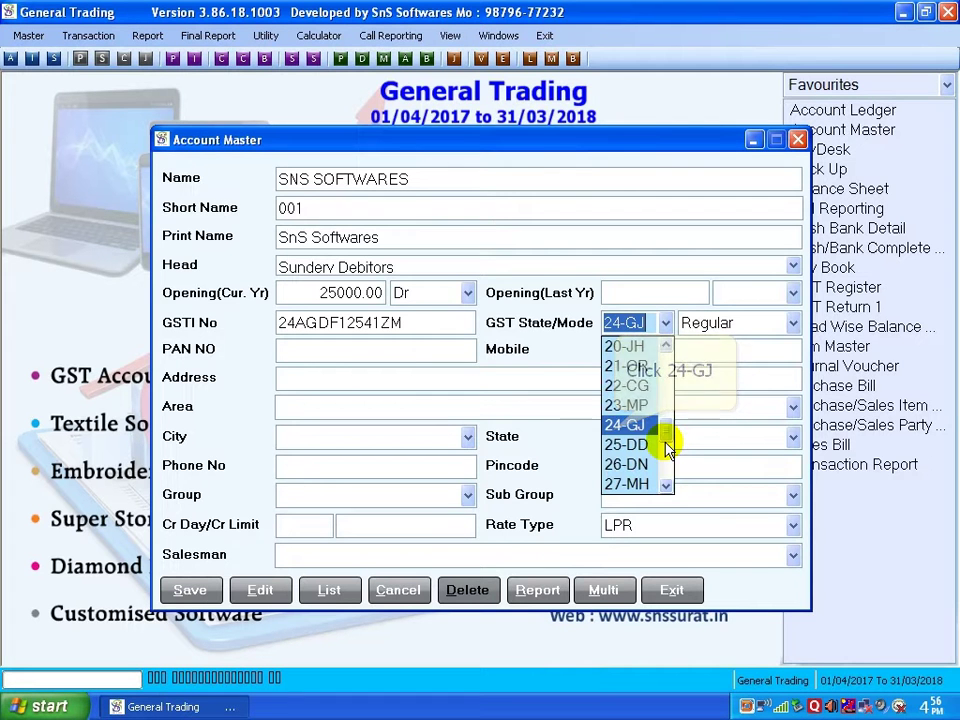
pyautogui.click(650, 425)
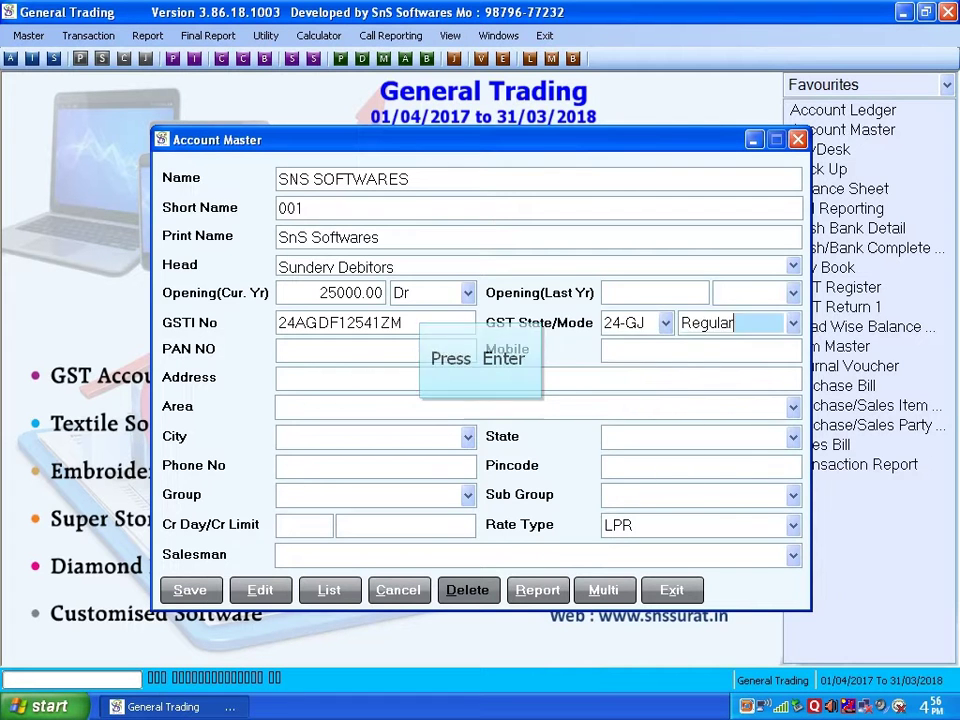
pyautogui.press('Return')
# Enter the account's PAN number and mobile number
pyautogui.write('A')
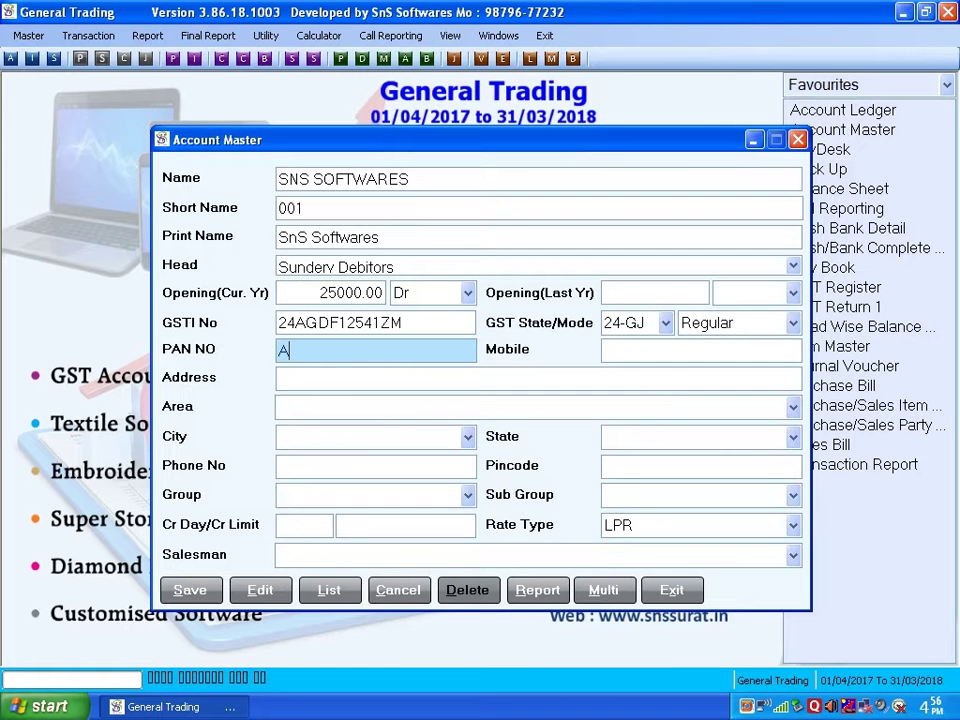
pyautogui.write('GDFG125')
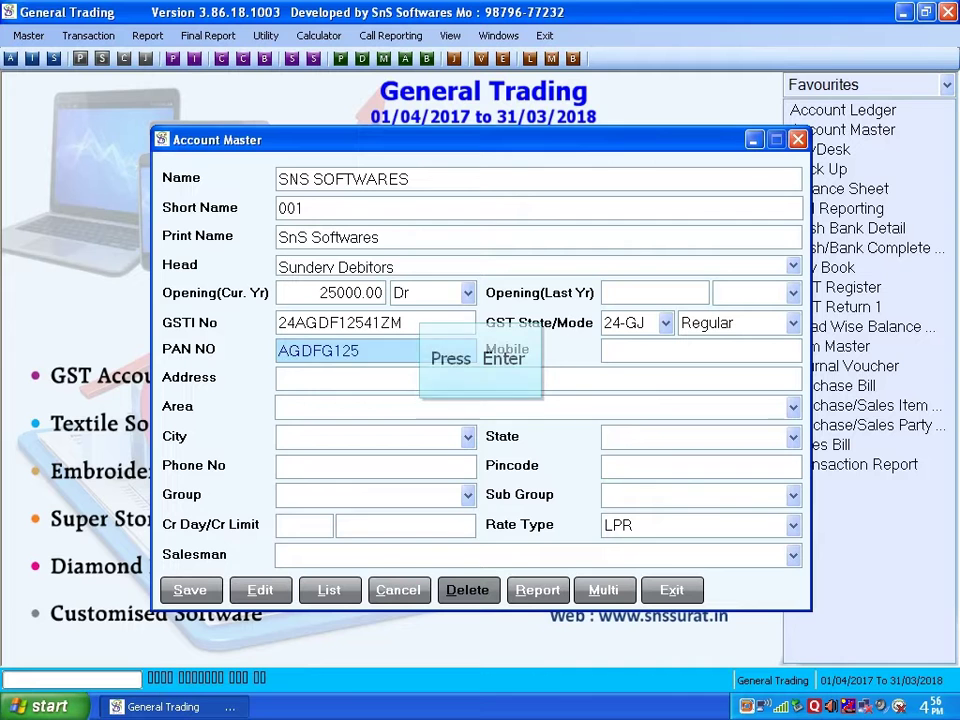
pyautogui.write('4')
pyautogui.press('Return')
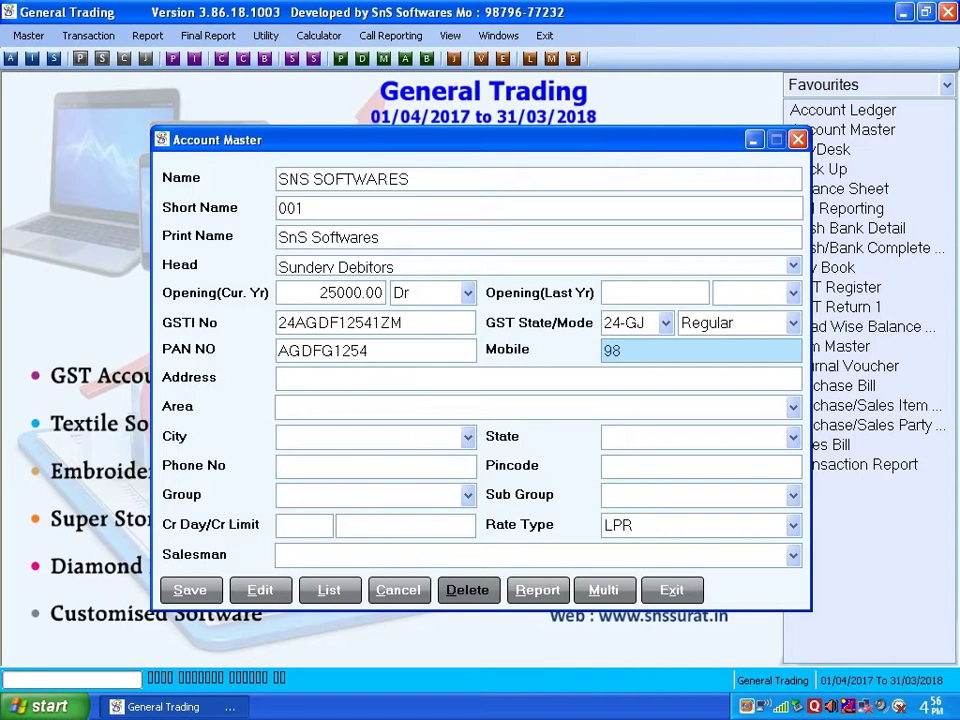
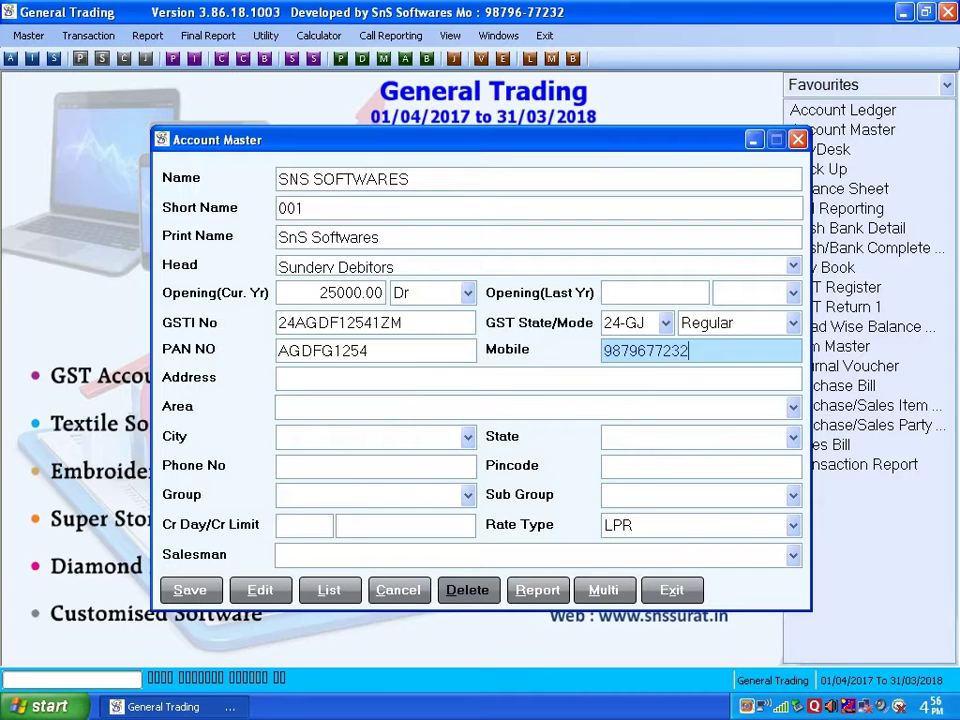
# Enter the account's street address, correcting a mistyped letter
pyautogui.press('Return')
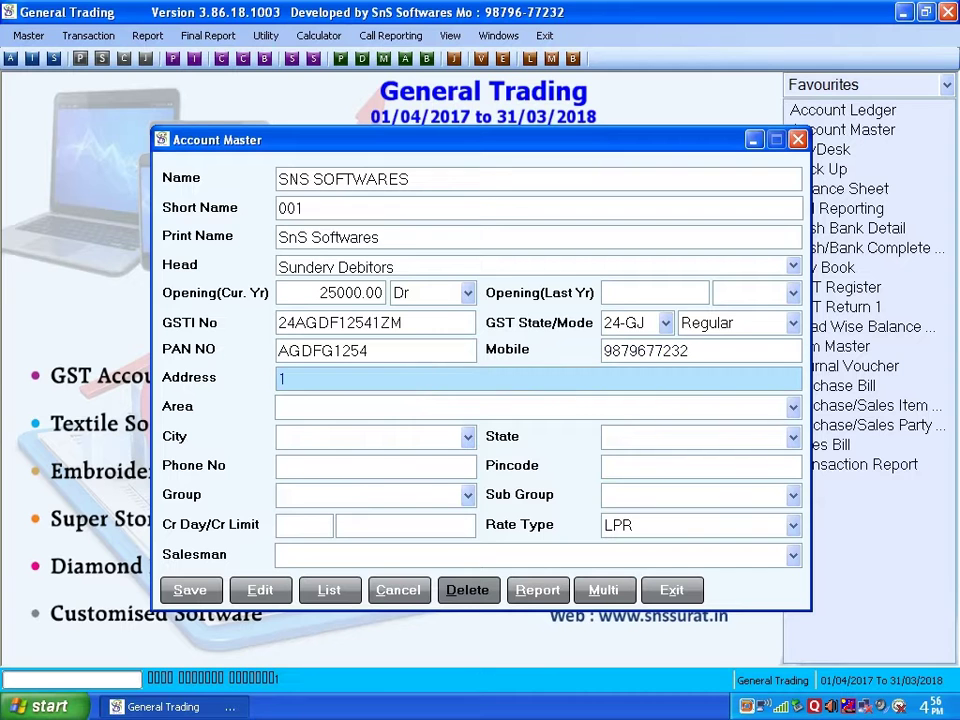
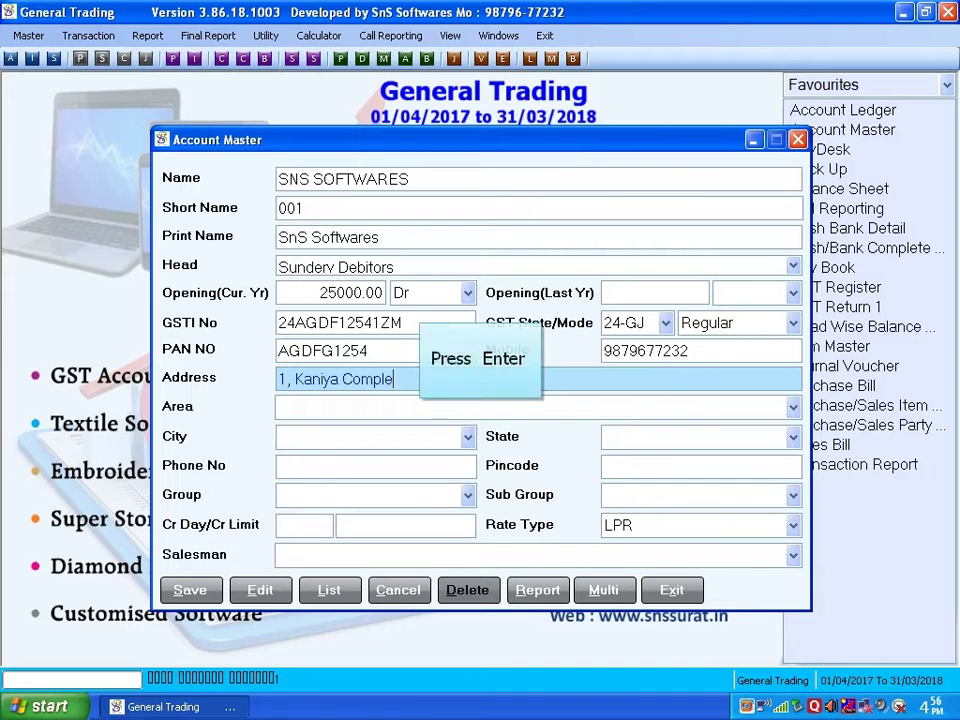
pyautogui.press('Return')
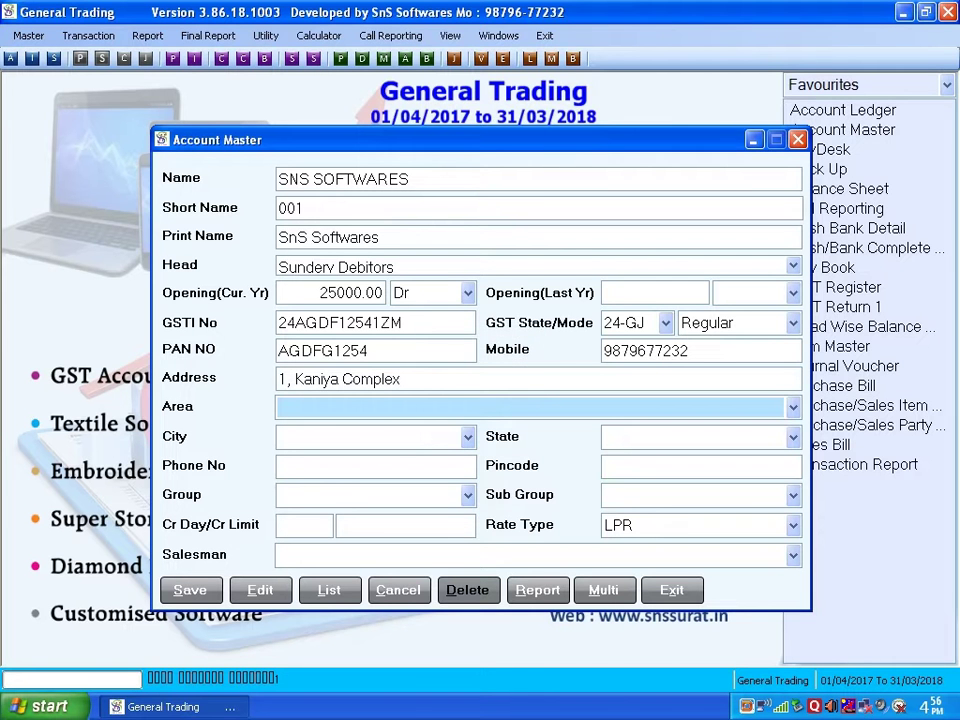
# Autocomplete area, city and state from Va, Su and gu, skip phone, enter the pincode
pyautogui.press('Return')
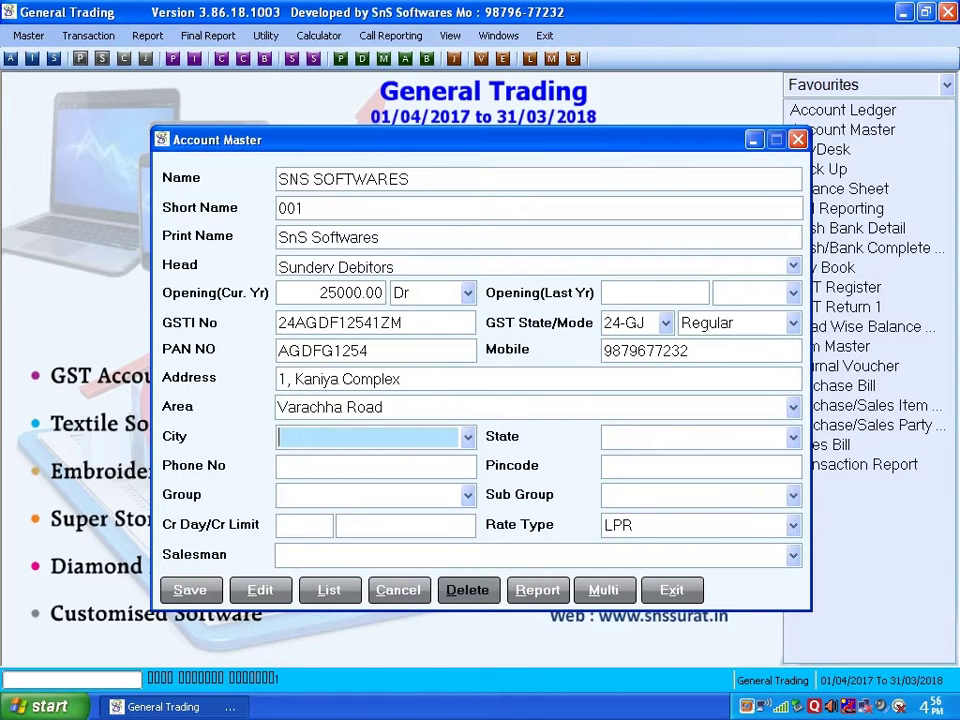
pyautogui.write('Su')
pyautogui.press('Return')
pyautogui.write('g')
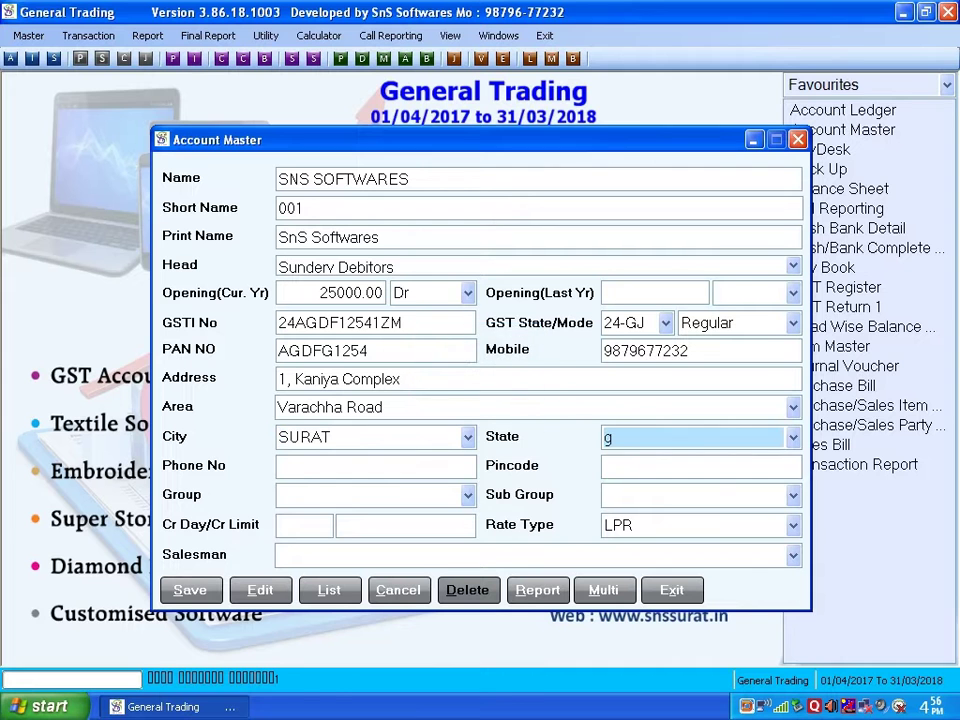
pyautogui.write('u')
pyautogui.press('Return')
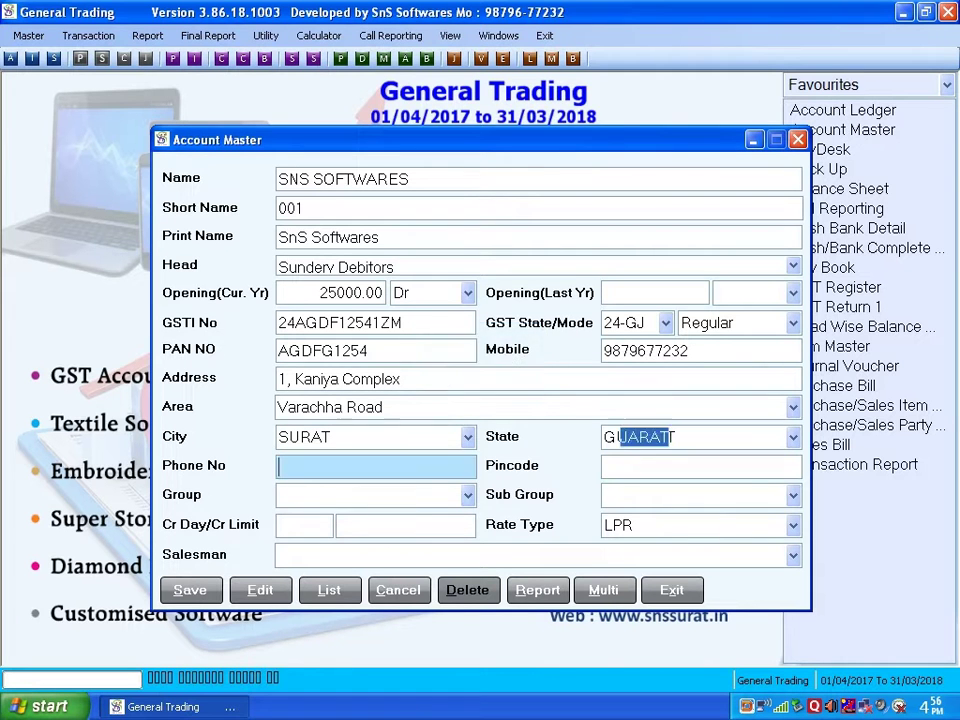
pyautogui.press('Return')
pyautogui.write('3')
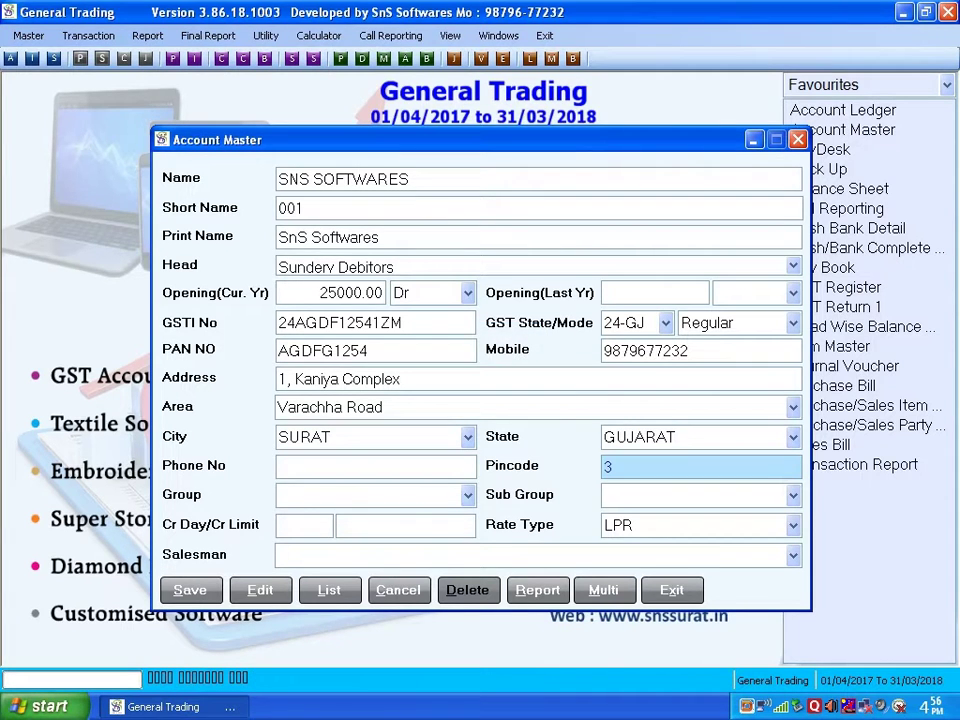
pyautogui.write('95006')
# Set 30 credit days and a credit limit of 250000.00
pyautogui.press('Return')
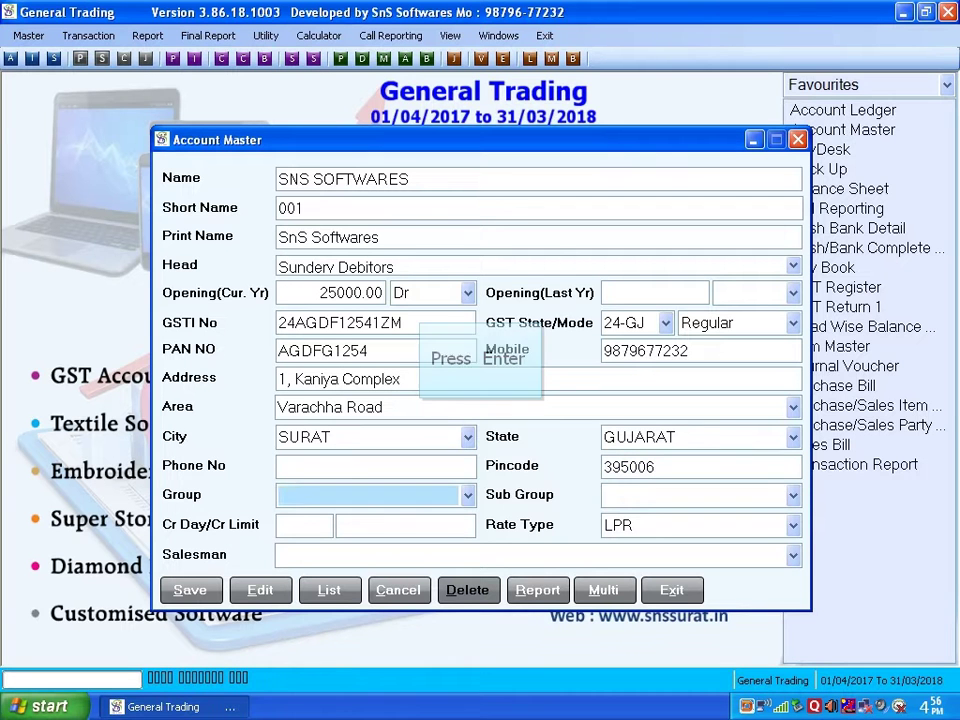
pyautogui.press('Return')
pyautogui.press('Return')
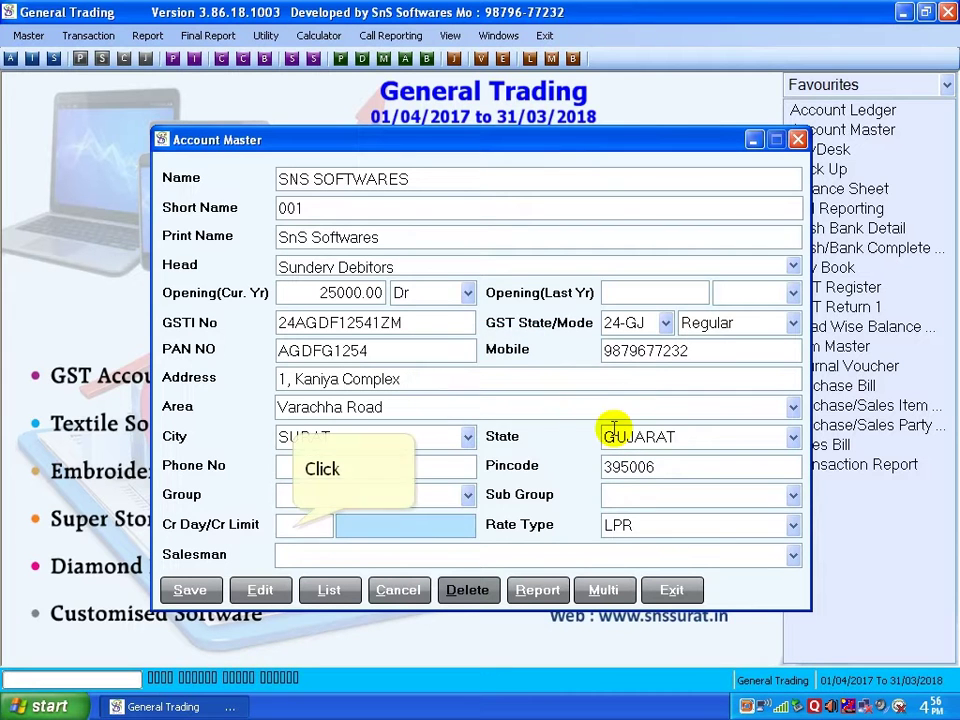
pyautogui.click(305, 525)
pyautogui.write('3')
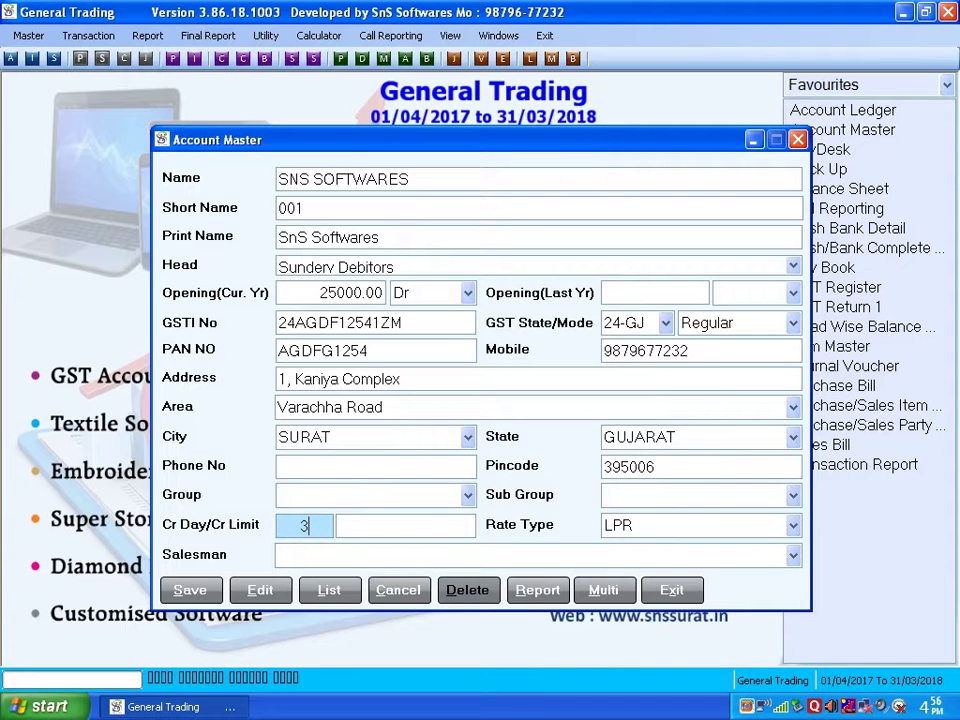
pyautogui.write('0')
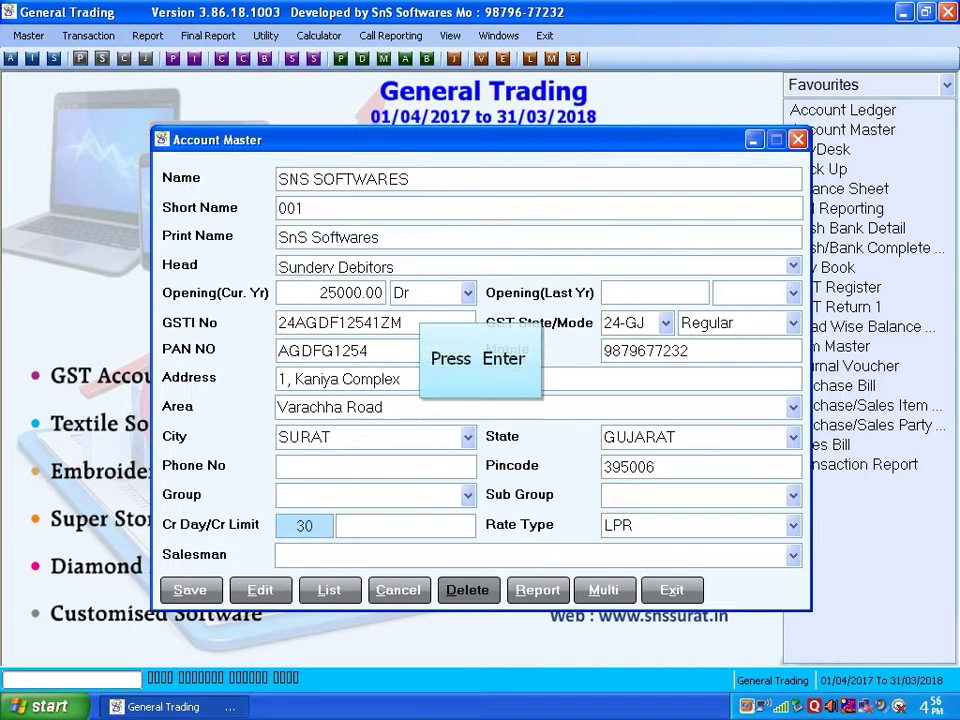
pyautogui.press('Return')
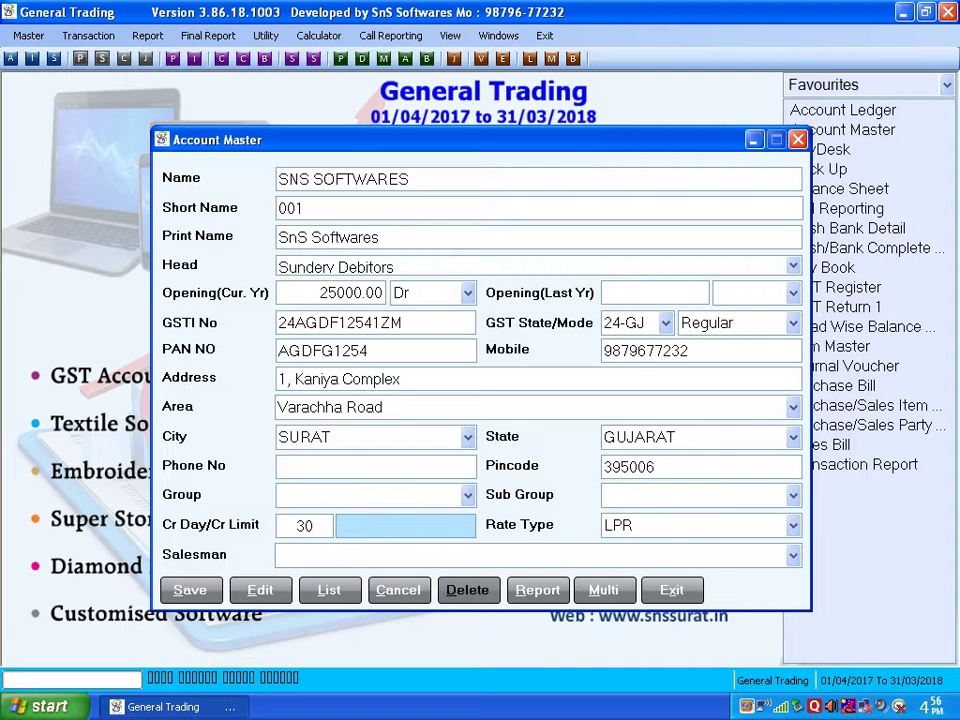
pyautogui.write('25000')
pyautogui.write('0')
pyautogui.press('Return')
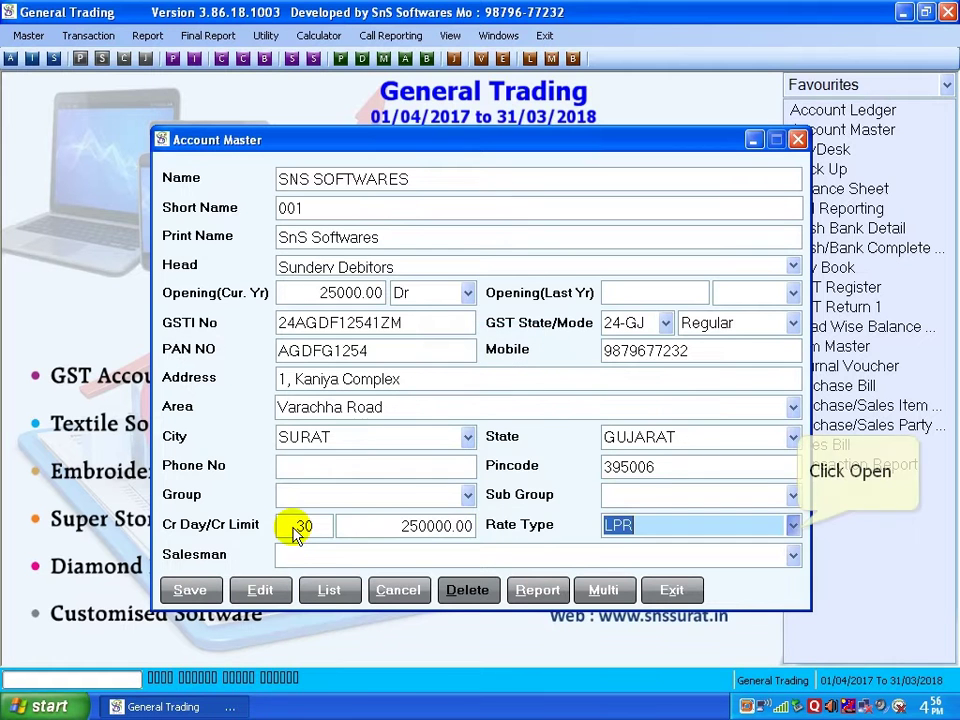
# Set the rate type to LPR and enter salesman DIRECT
pyautogui.click(794, 527)
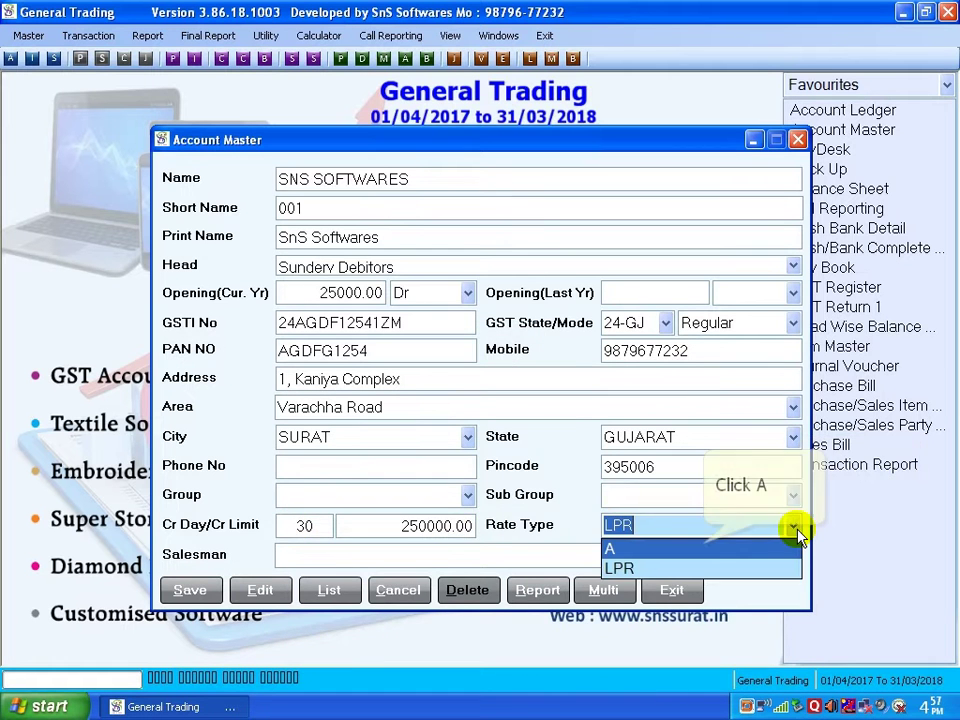
pyautogui.click(760, 548)
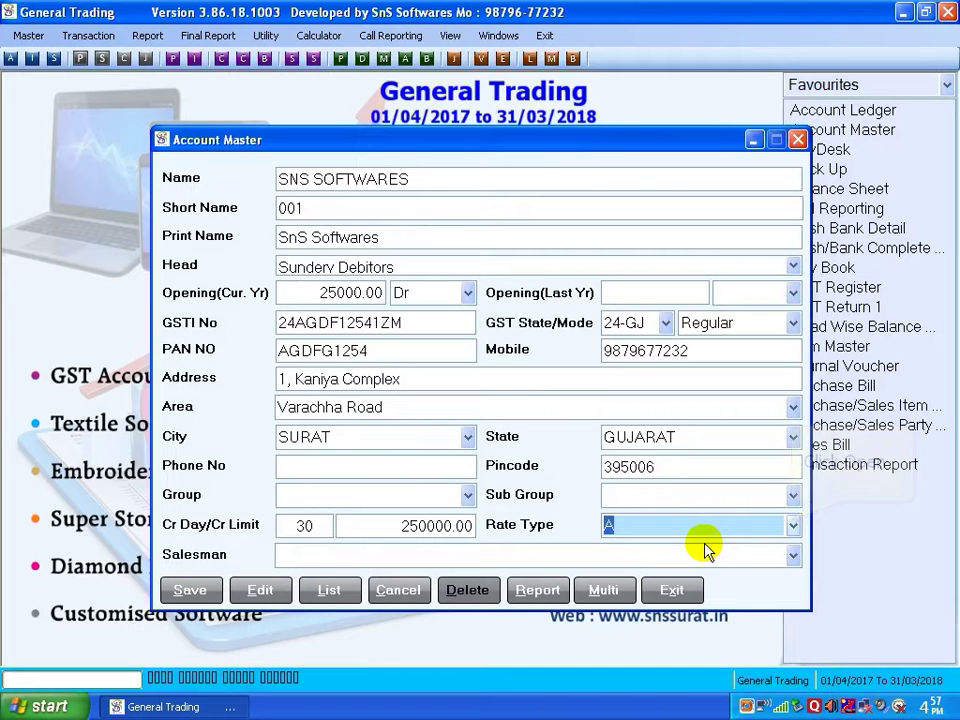
pyautogui.click(793, 525)
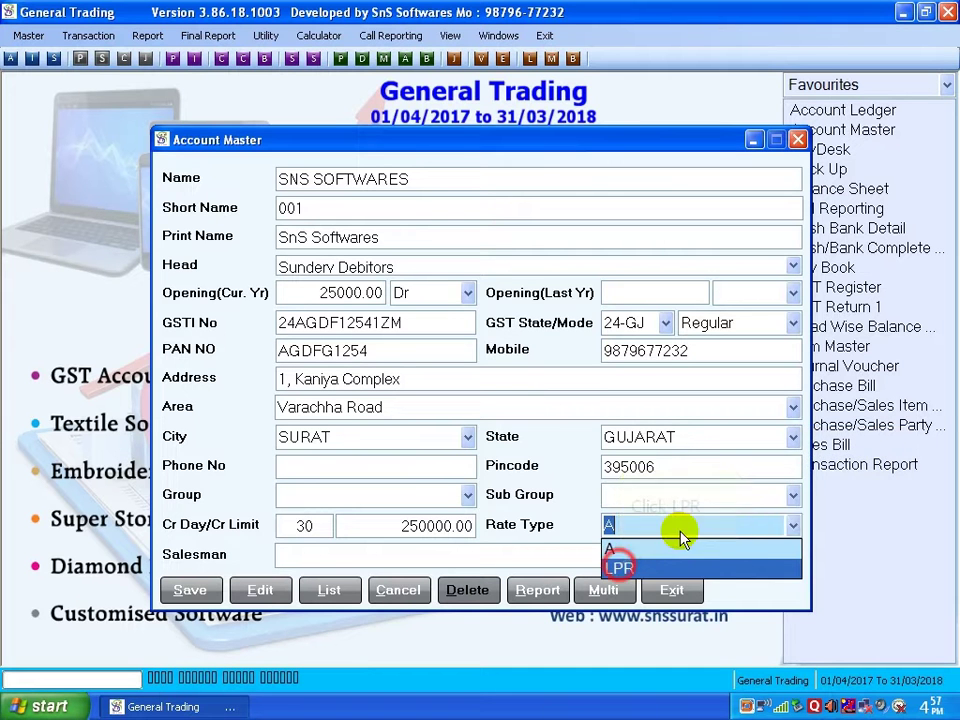
pyautogui.click(618, 567)
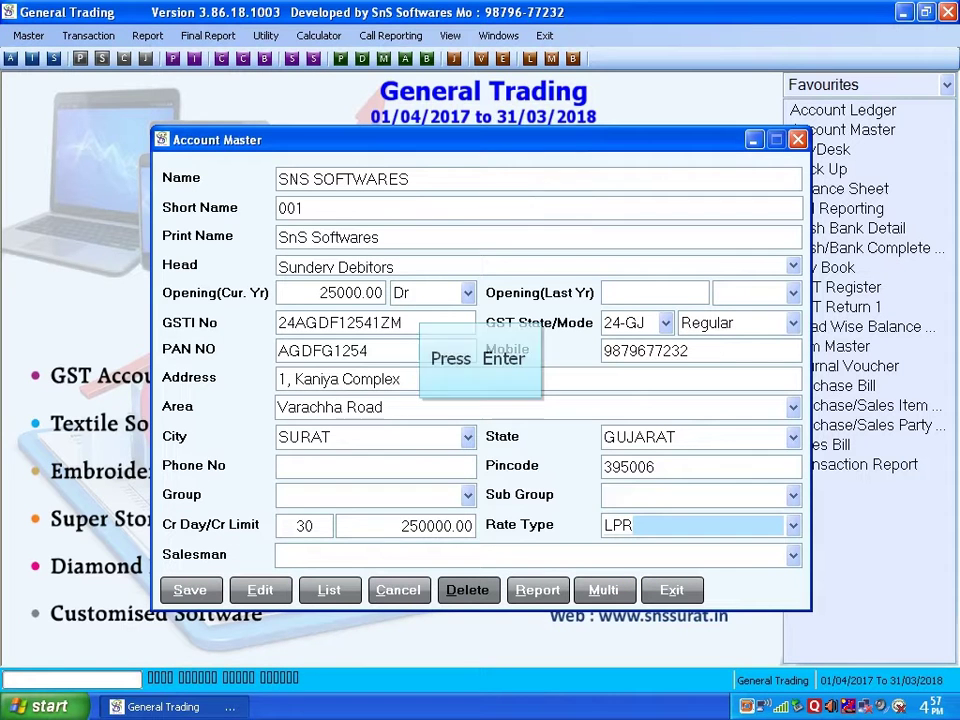
pyautogui.press('Return')
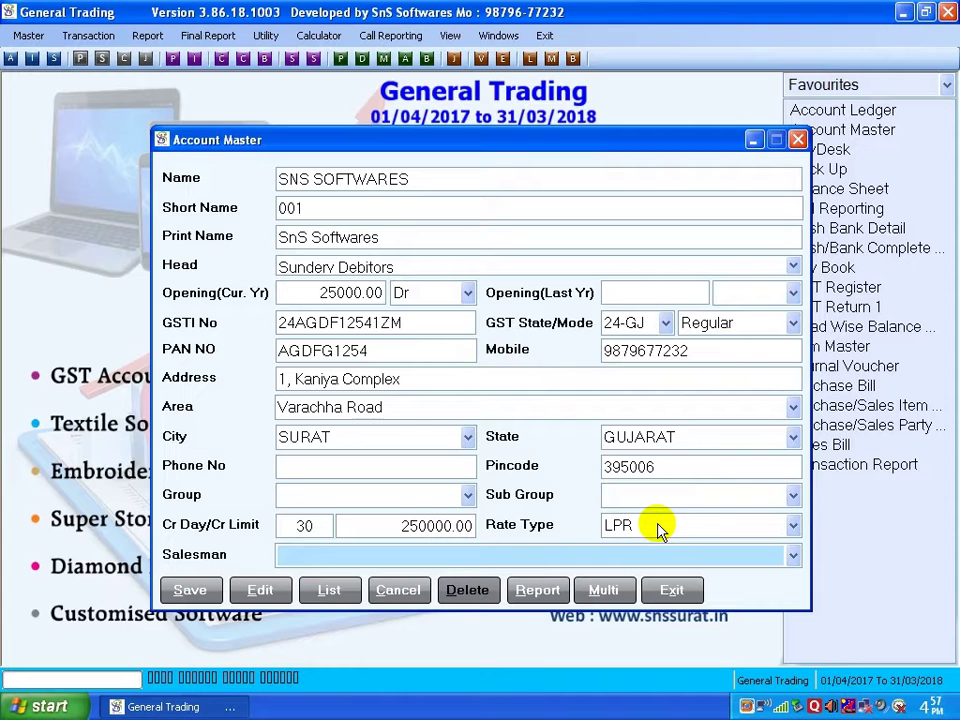
pyautogui.write('DIR')
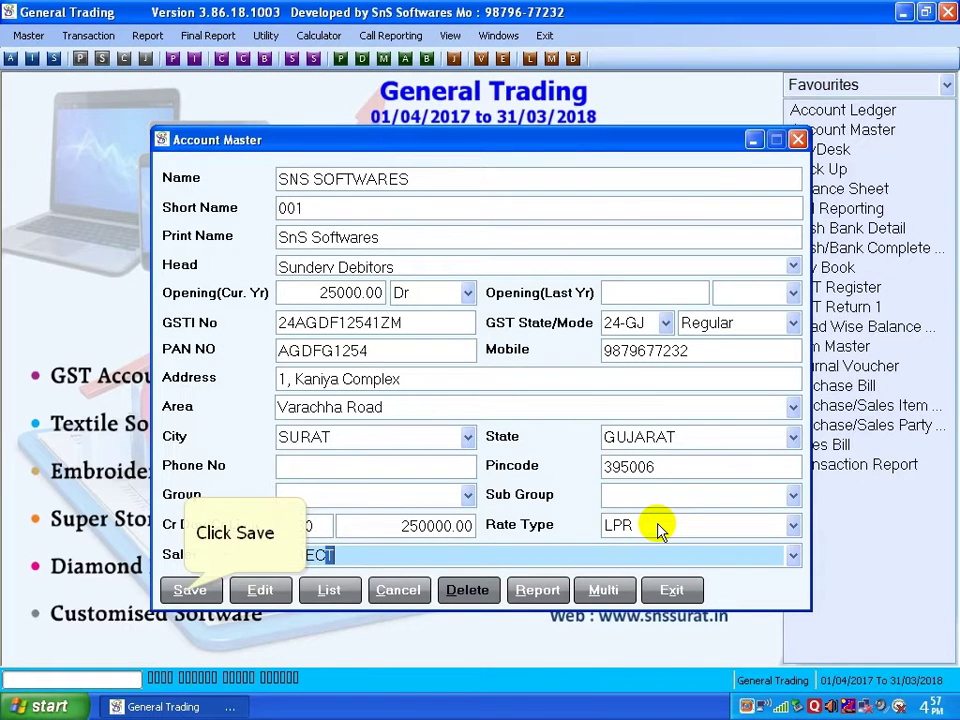
pyautogui.write('EC')
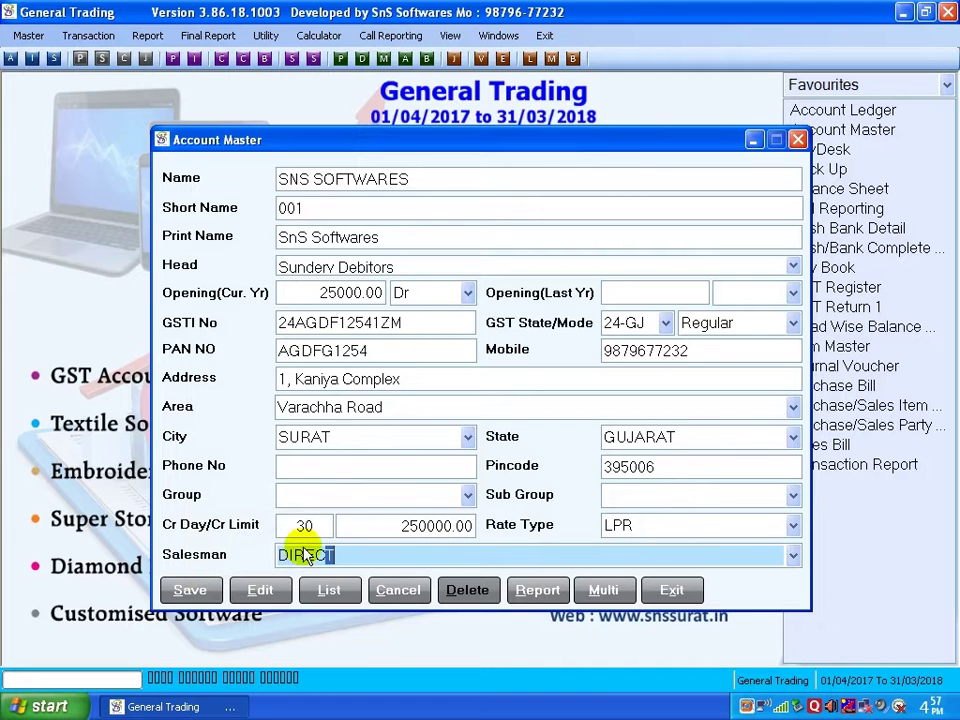
# Save the account as SNS SOFTWARESC after the duplicate-name error
pyautogui.click(189, 590)
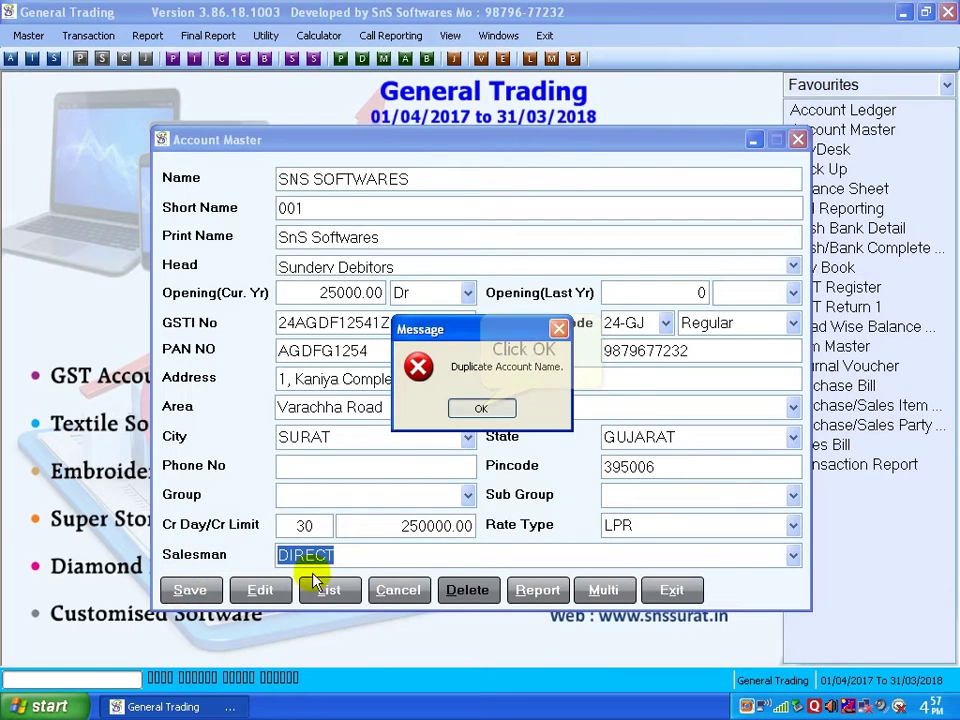
pyautogui.click(481, 408)
pyautogui.write('C')
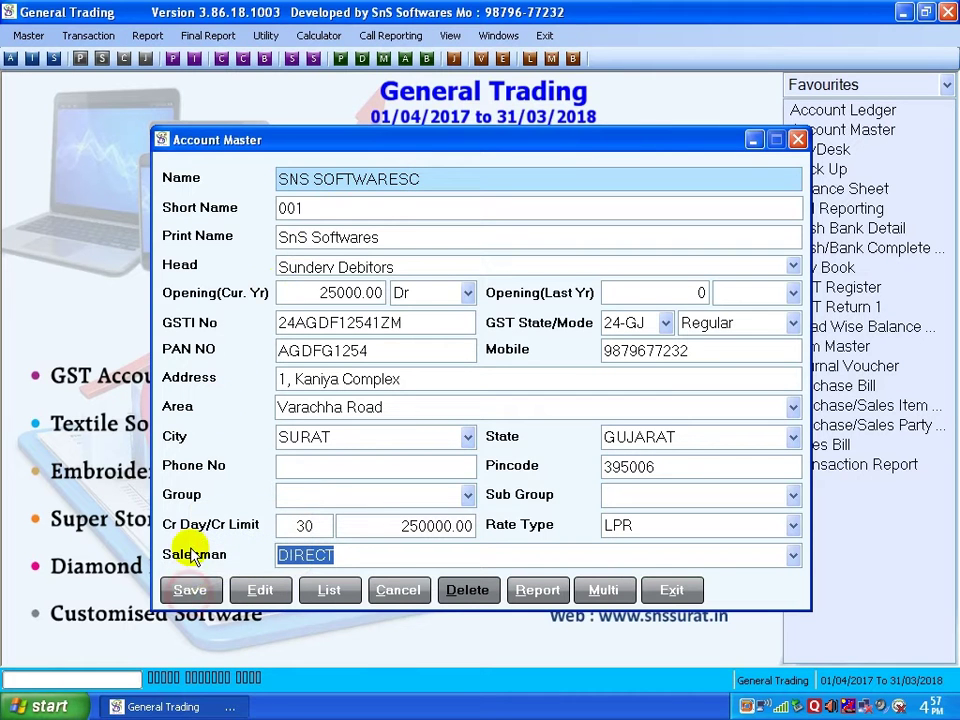
pyautogui.click(189, 590)
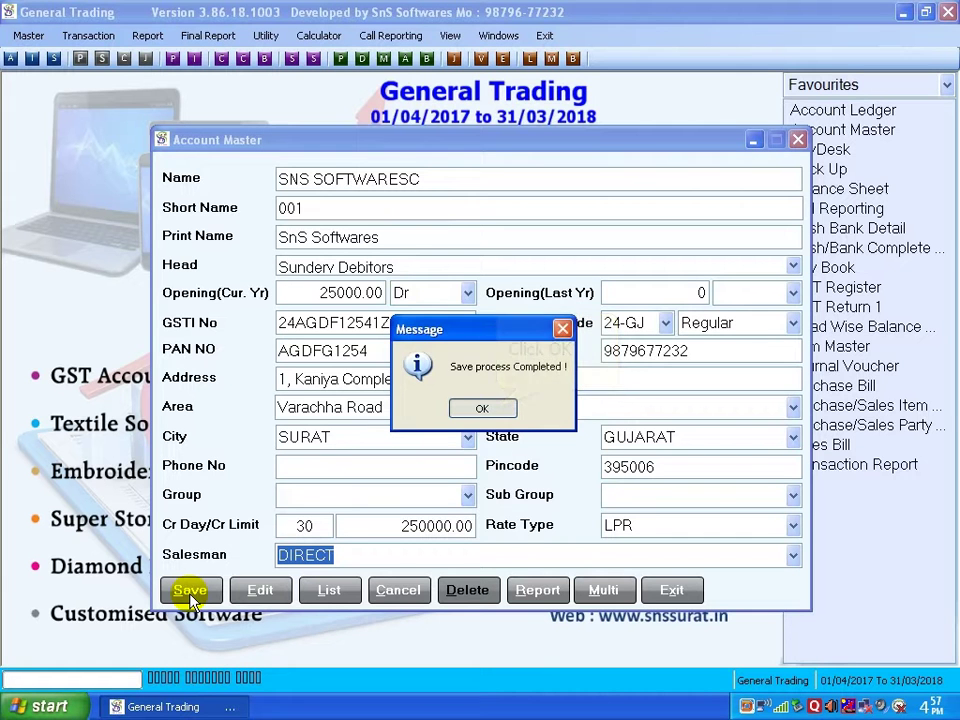
pyautogui.click(496, 410)
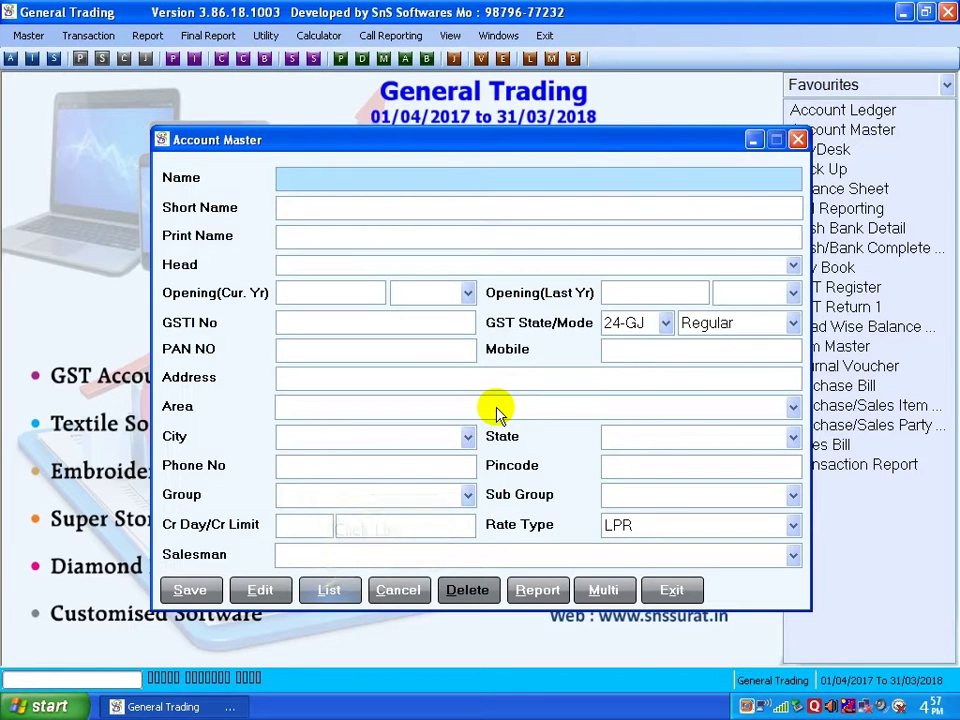
# Open the SNS SOFTWARESC account from the account list
pyautogui.click(328, 590)
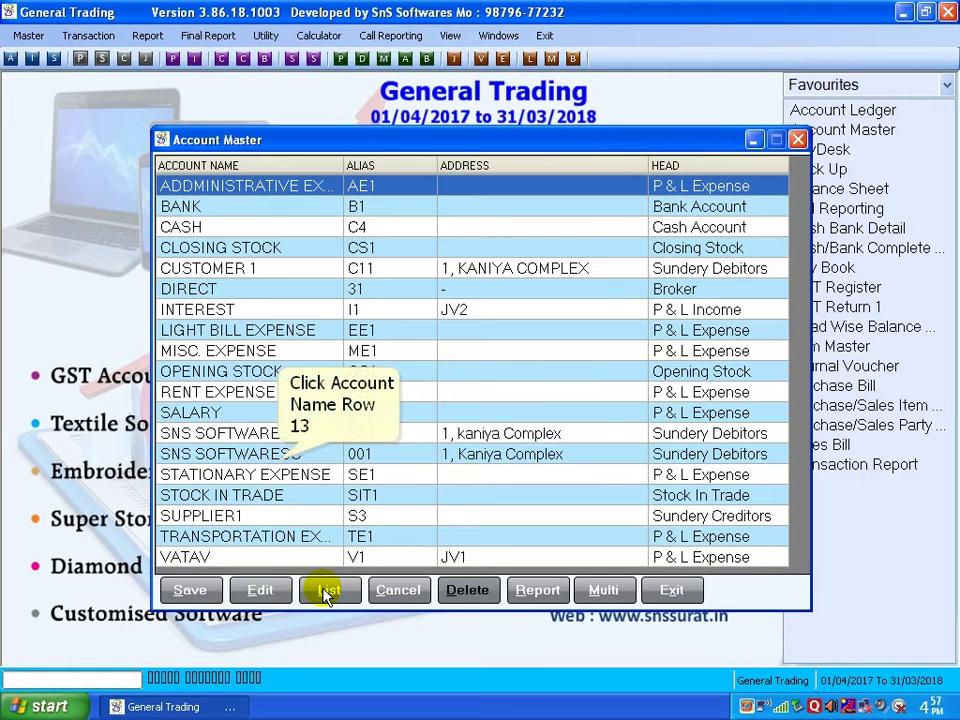
pyautogui.click(279, 458)
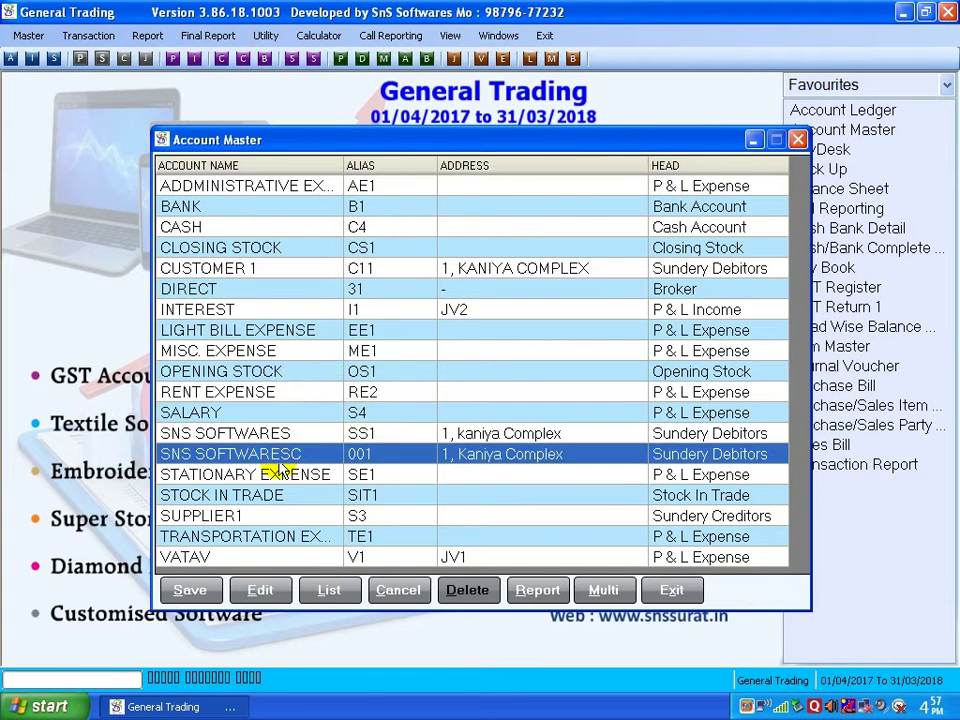
pyautogui.doubleClick(199, 452)
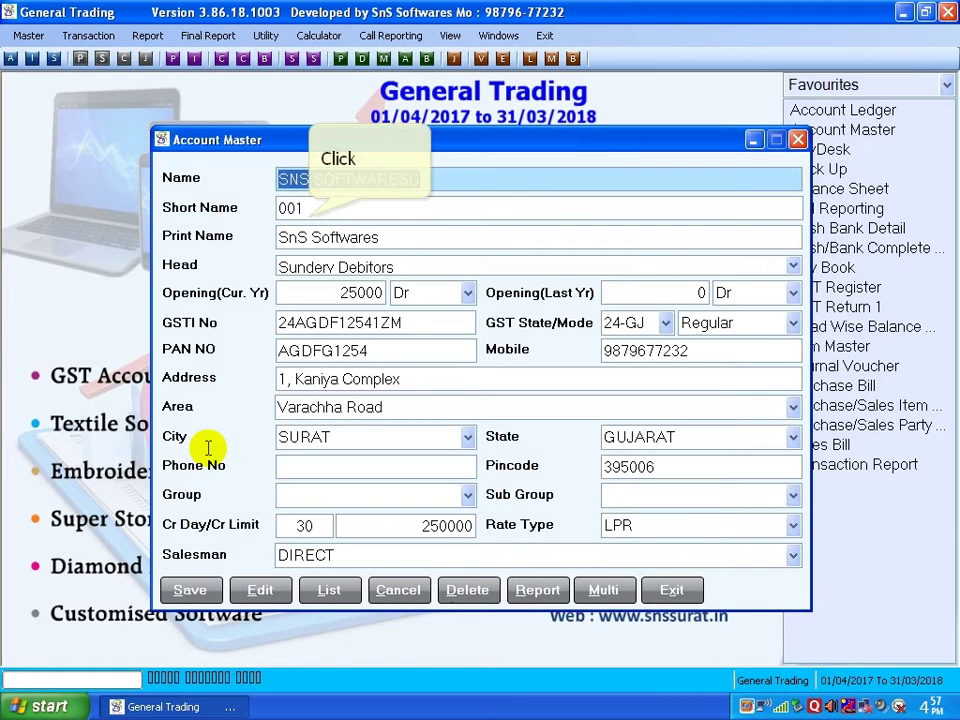
# Replace the account's mobile number with a new one and save
pyautogui.click(306, 212)
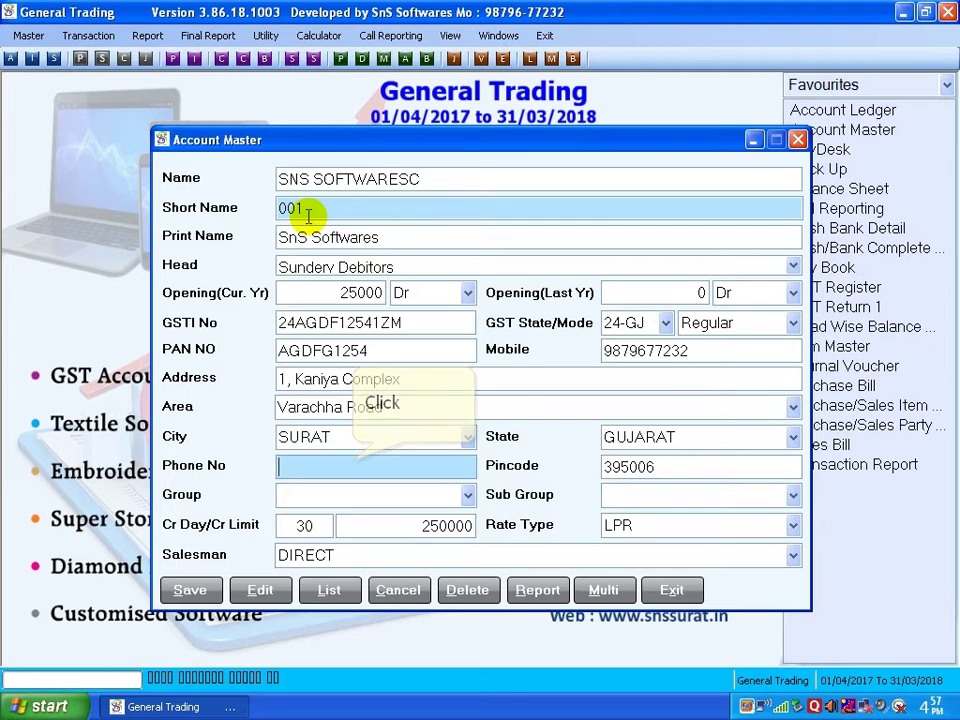
pyautogui.click(349, 456)
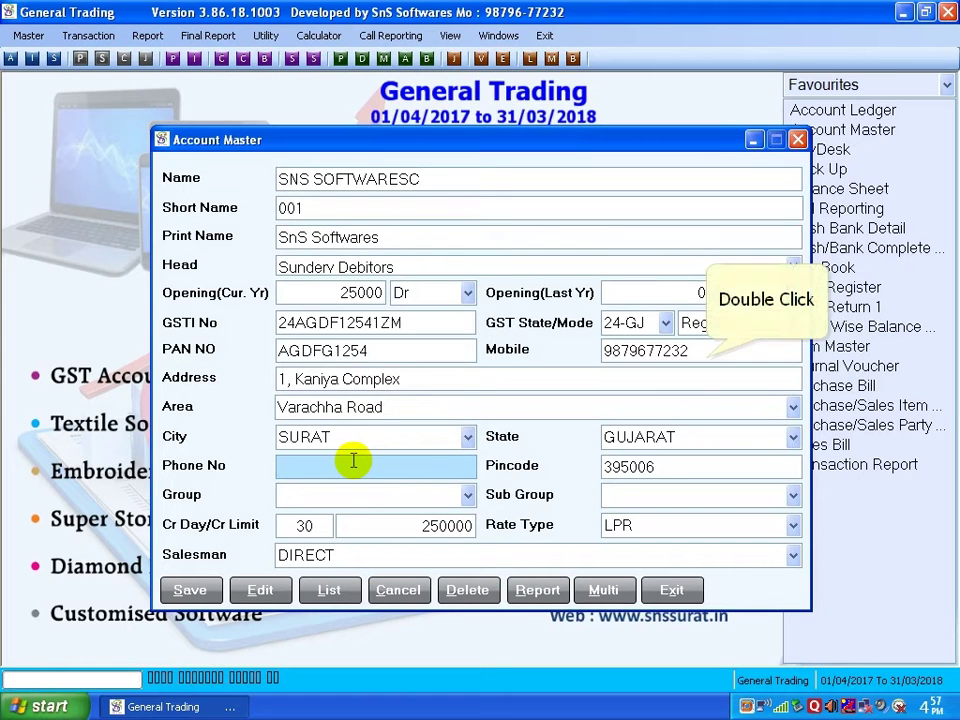
pyautogui.doubleClick(703, 351)
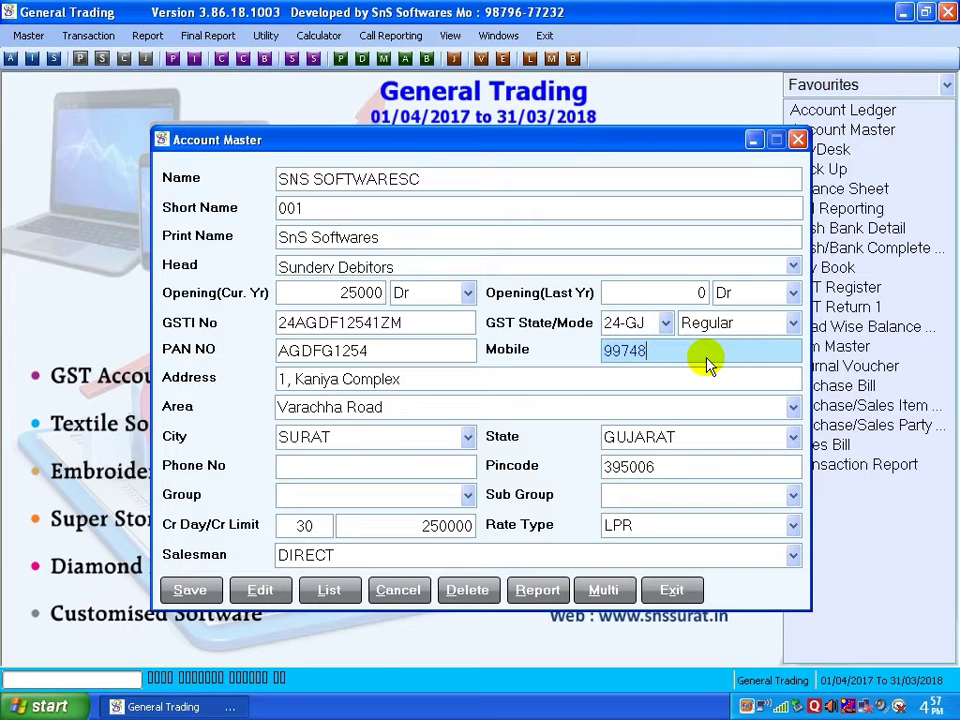
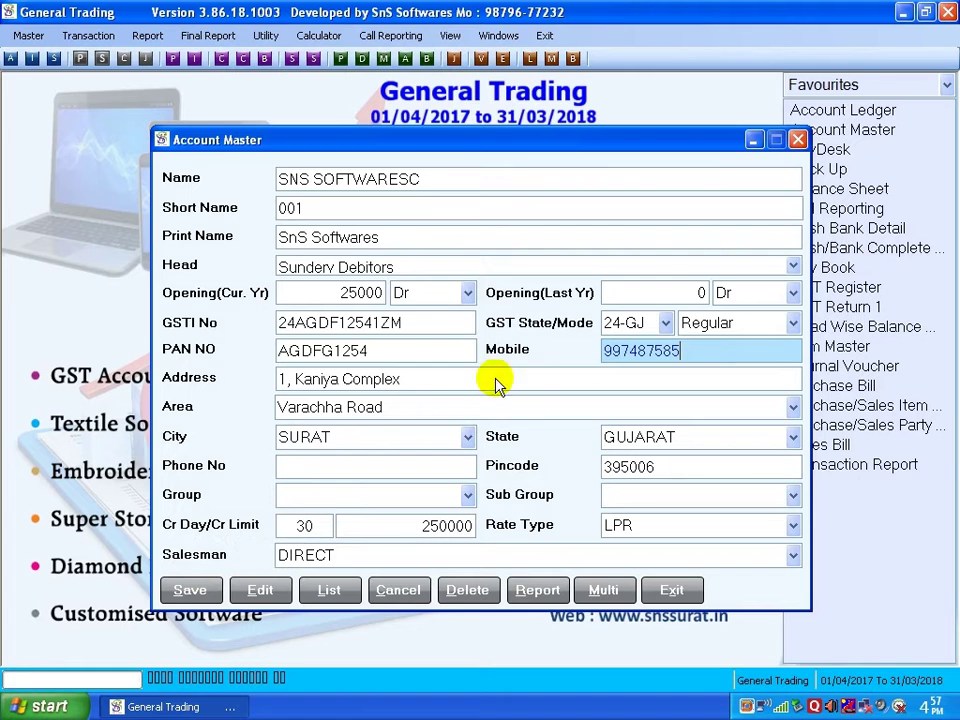
pyautogui.click(189, 590)
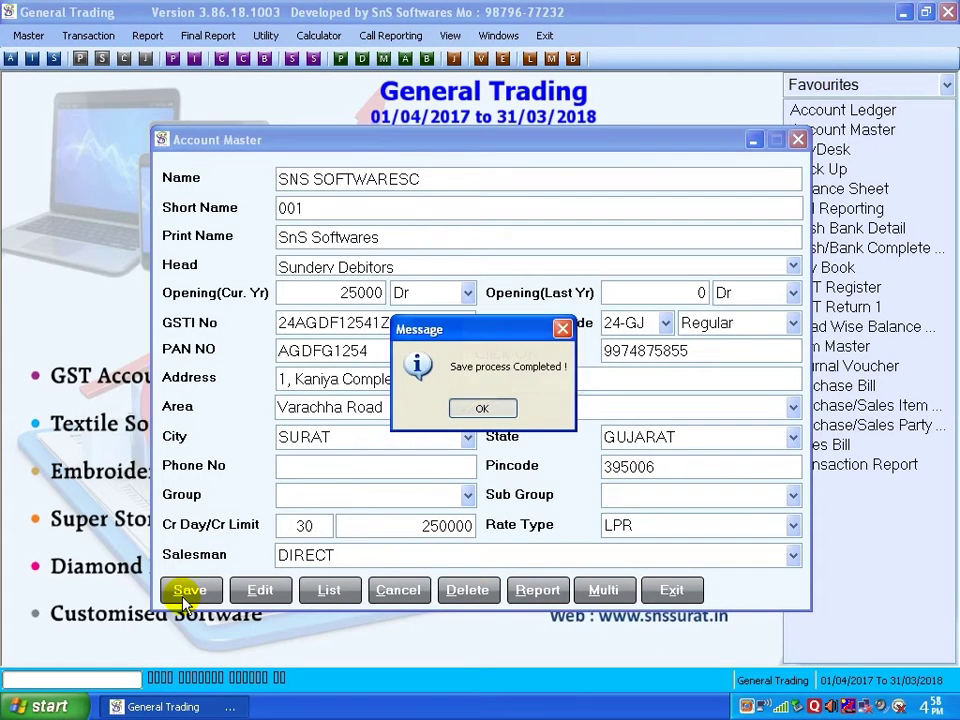
pyautogui.click(465, 410)
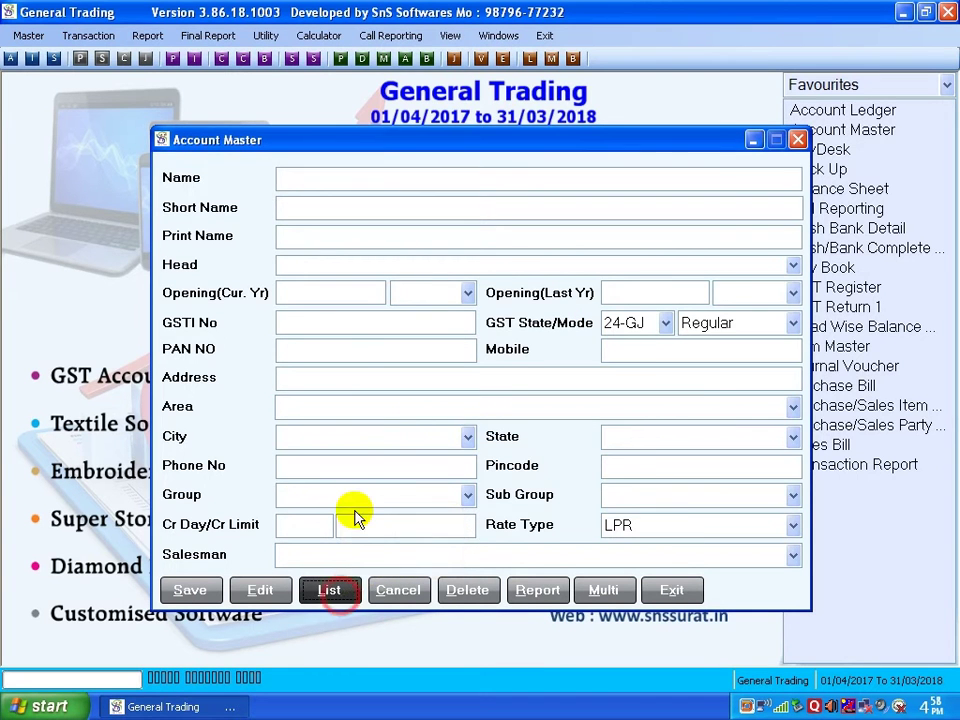
# Open SNS SOFTWARESC from the account list and delete it, confirming the deletion
pyautogui.click(340, 594)
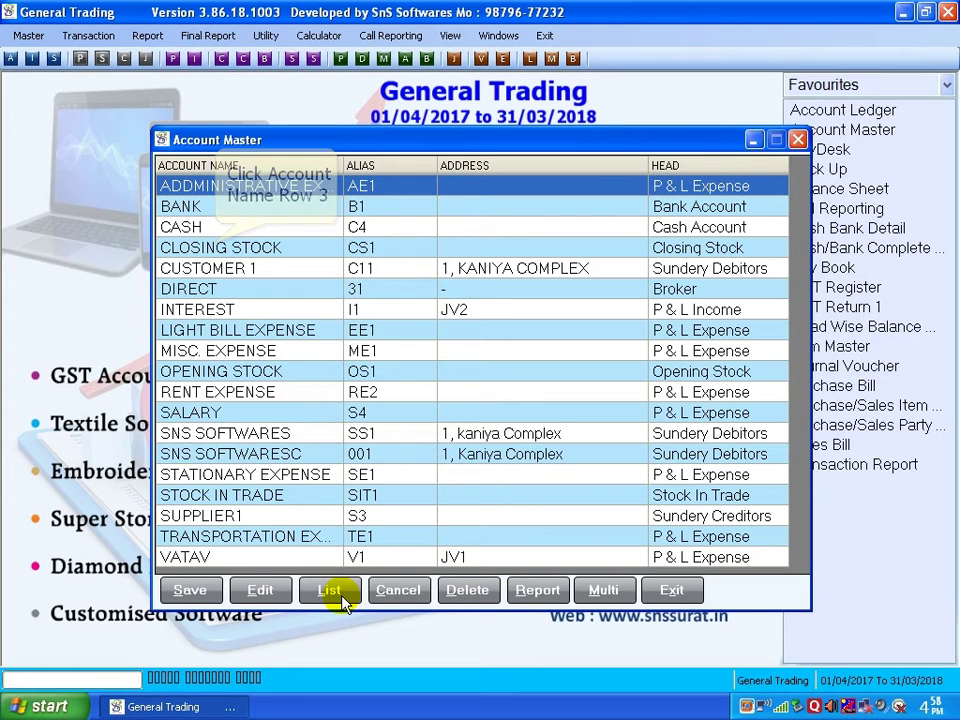
pyautogui.click(215, 247)
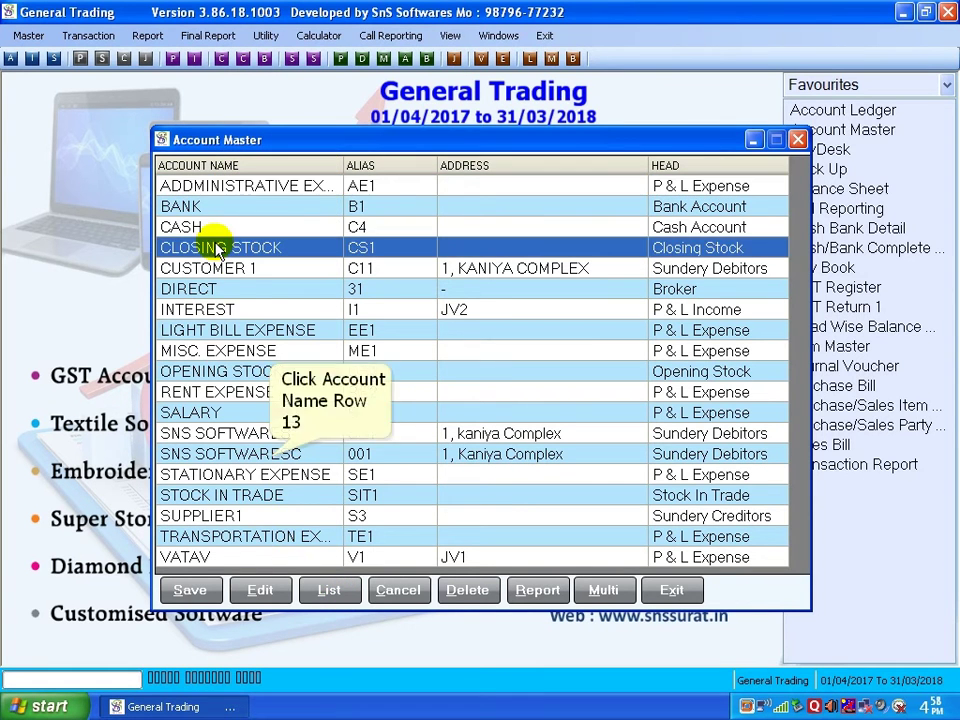
pyautogui.click(268, 455)
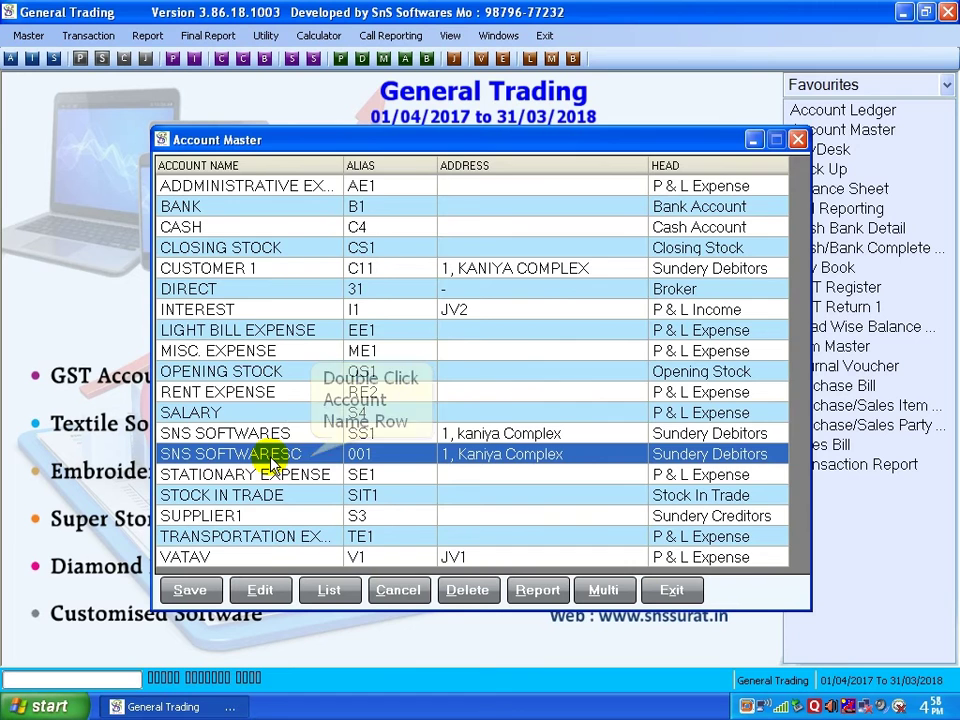
pyautogui.doubleClick(266, 455)
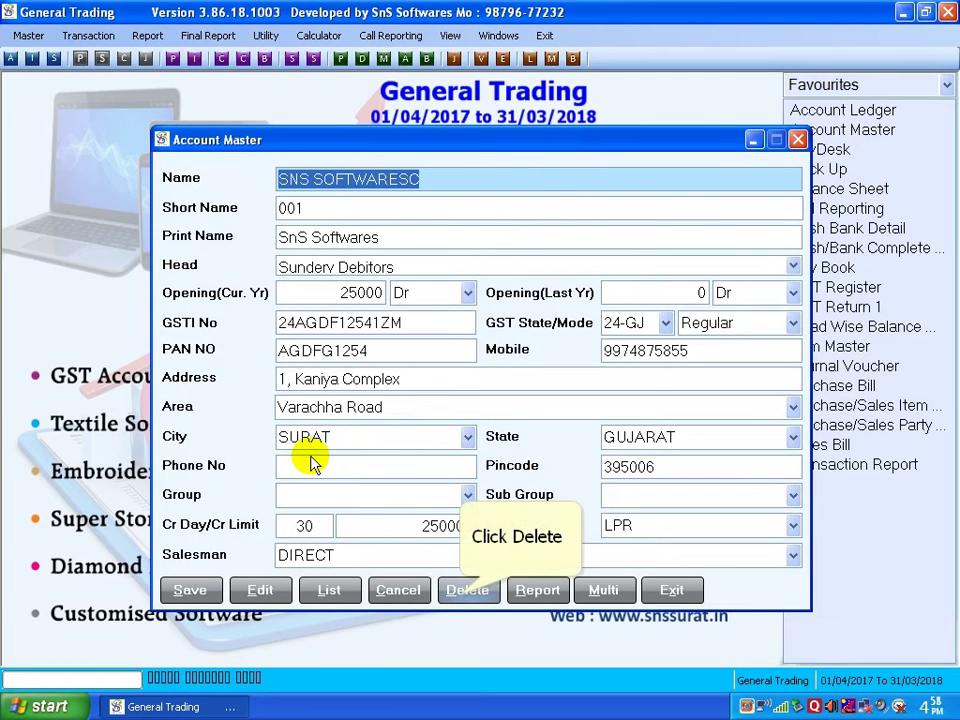
pyautogui.click(465, 592)
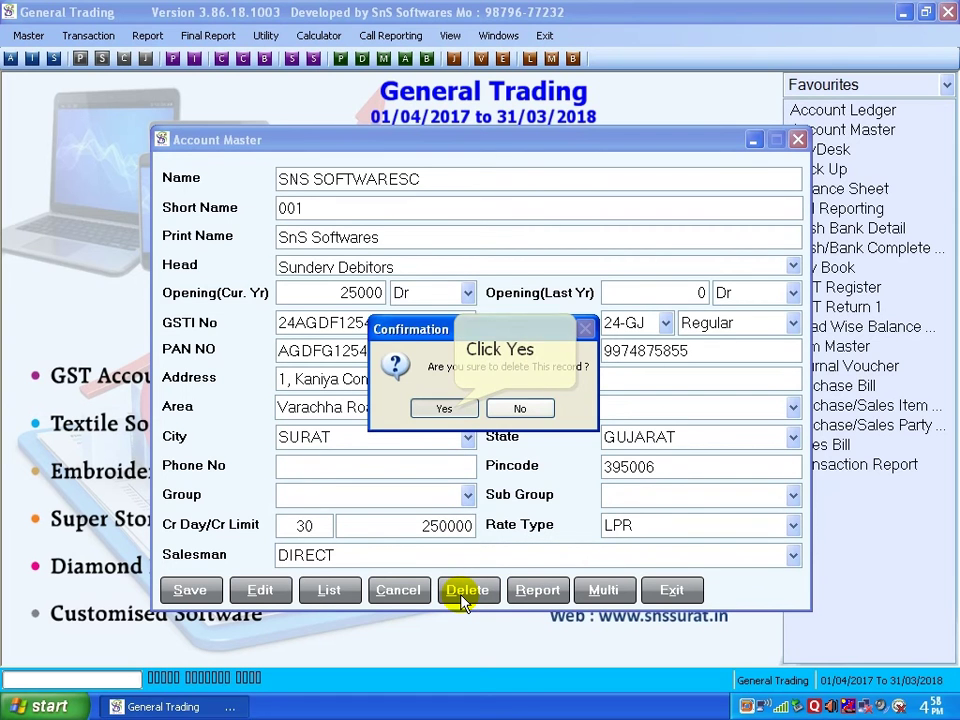
pyautogui.click(446, 408)
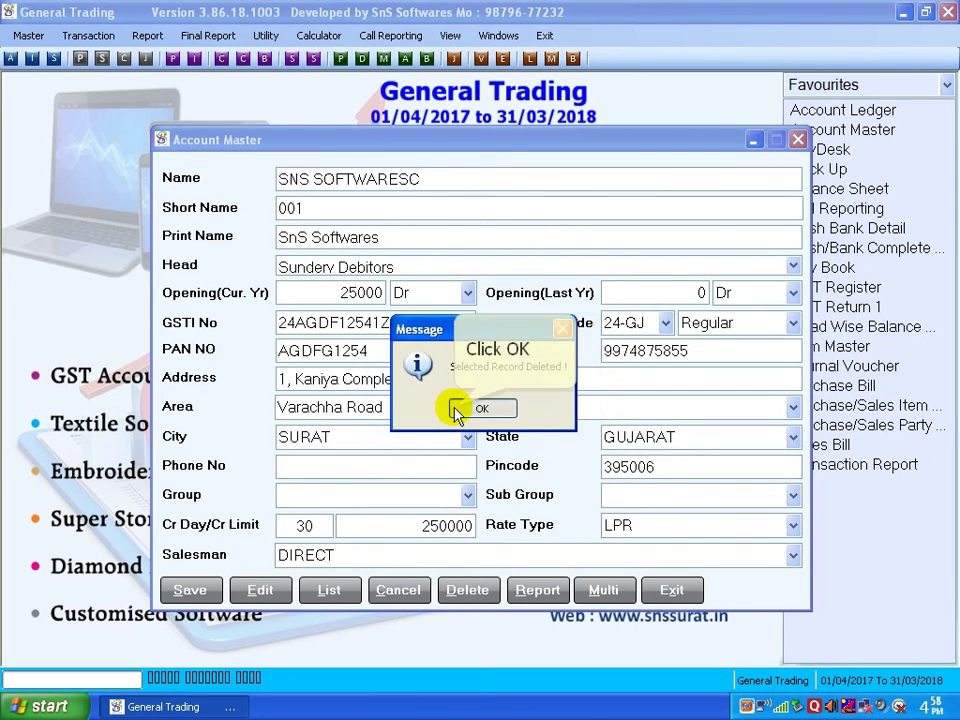
pyautogui.click(470, 409)
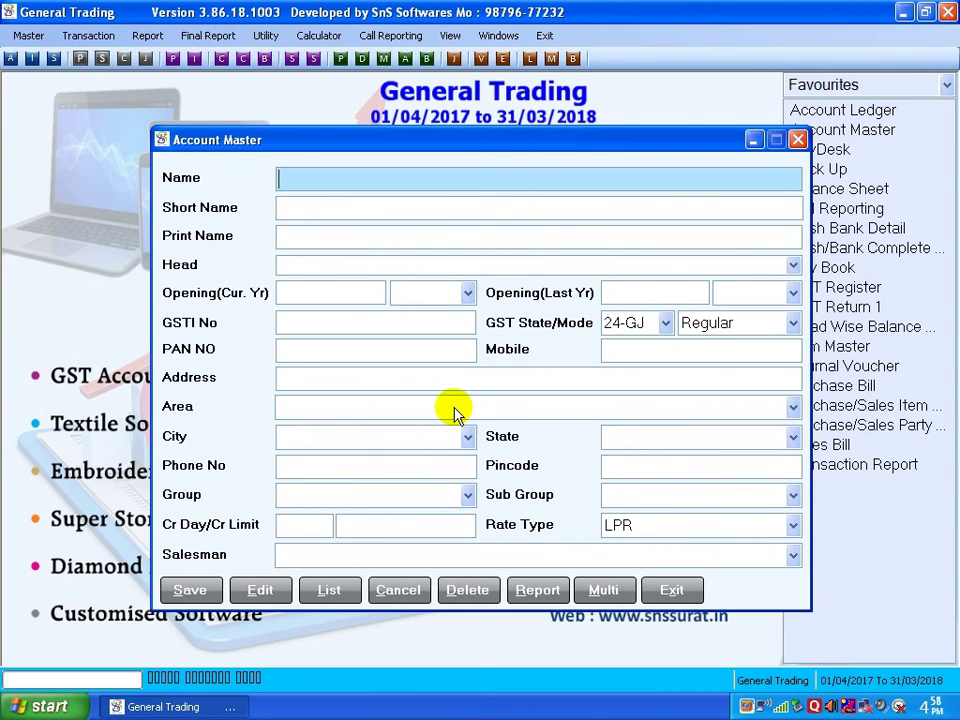